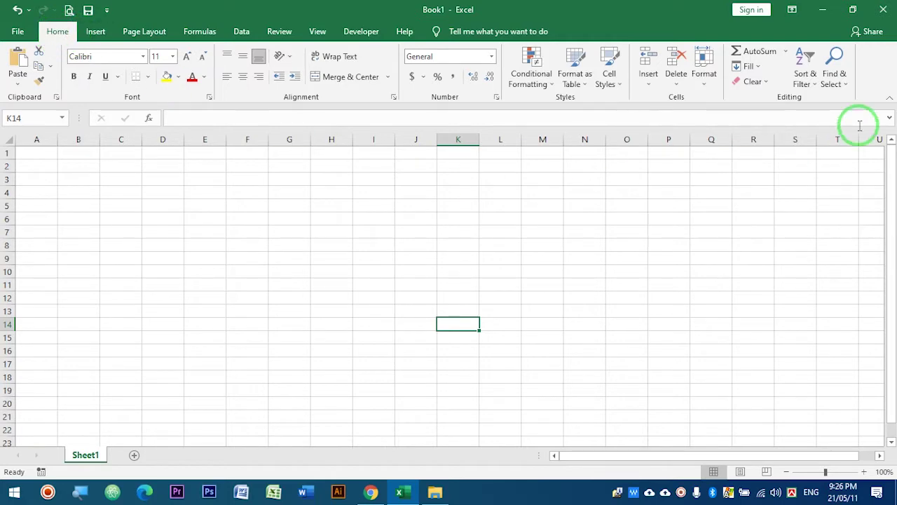
- Look through the Page Layout ribbon options, then return to the Home tab
left_click(96, 33)
left_click(144, 33)
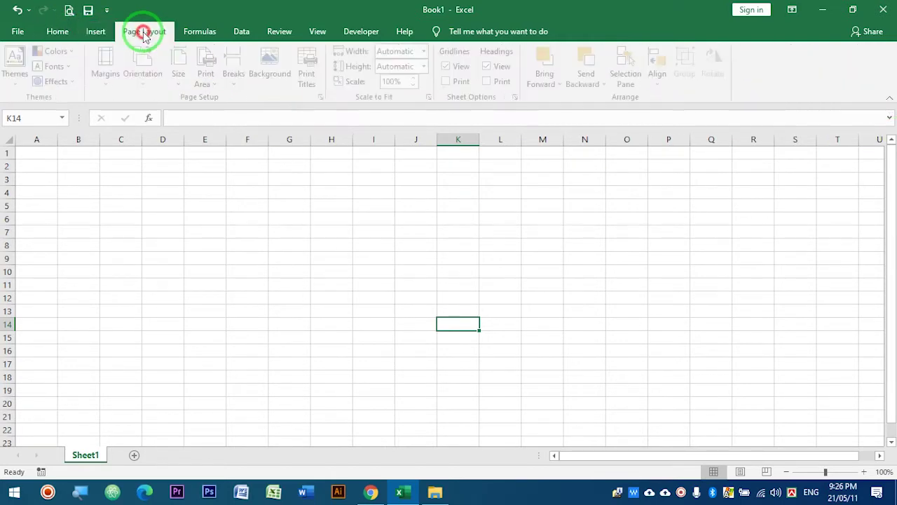
left_click(56, 31)
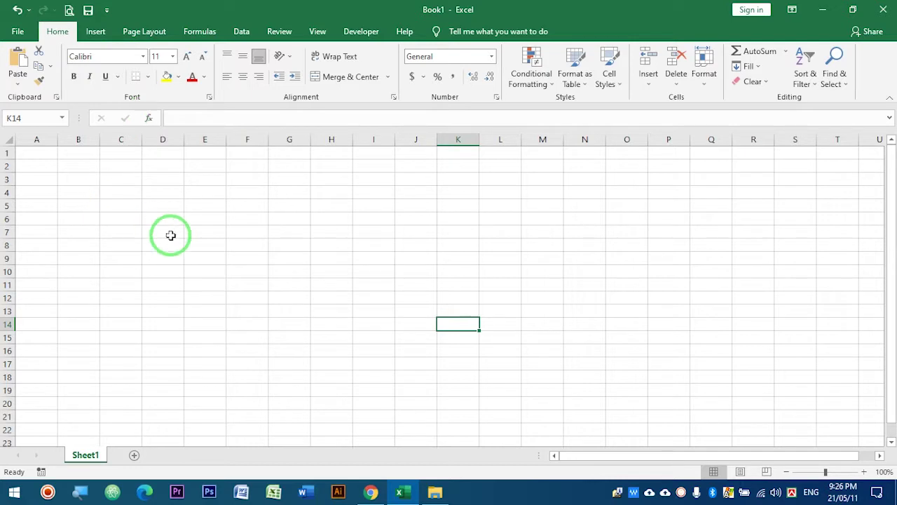
- Enter Bangladesh in C5, Dhaka in E5 and Khulna in G5, then zoom in
left_click(115, 206)
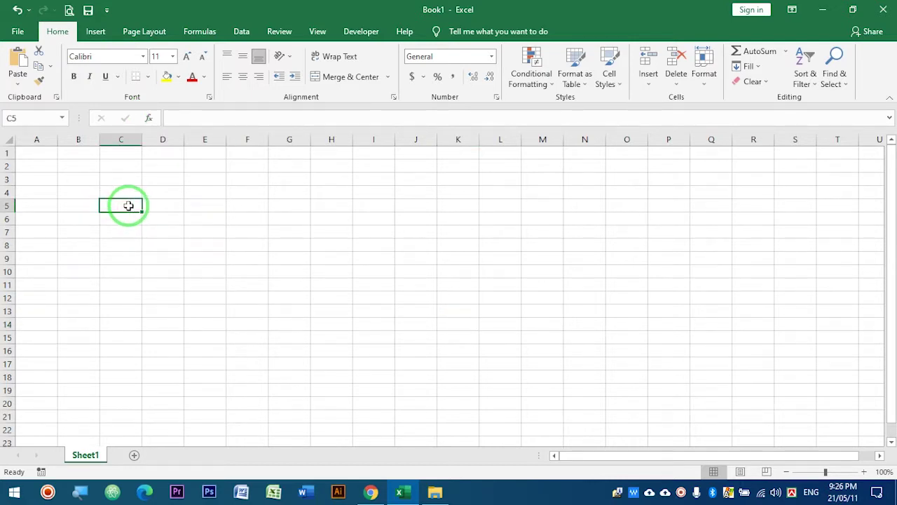
type("Bangladesh")
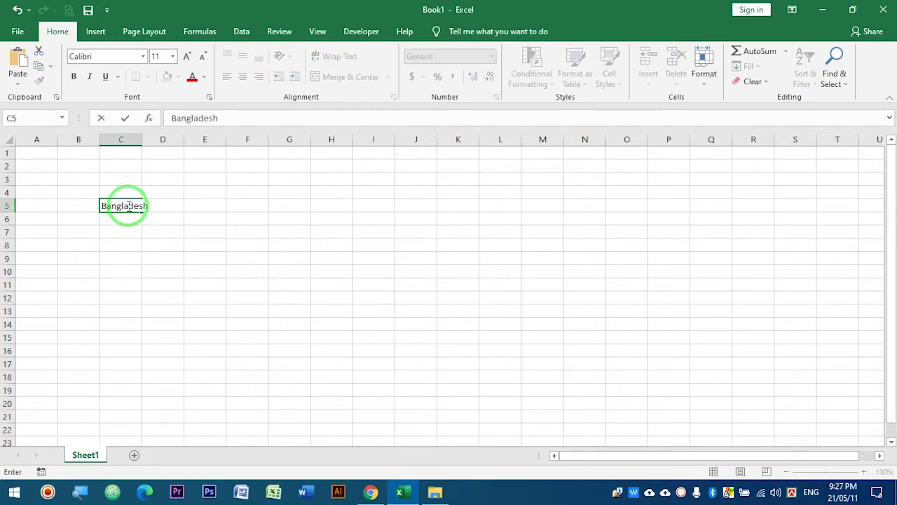
key("Tab")
key("Tab")
type("Dhaka")
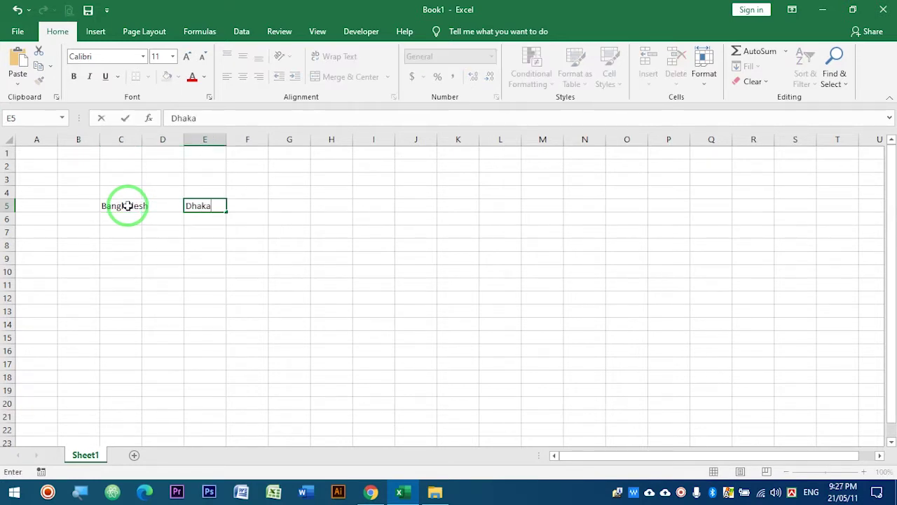
key("Tab")
key("Tab")
type("Khulna")
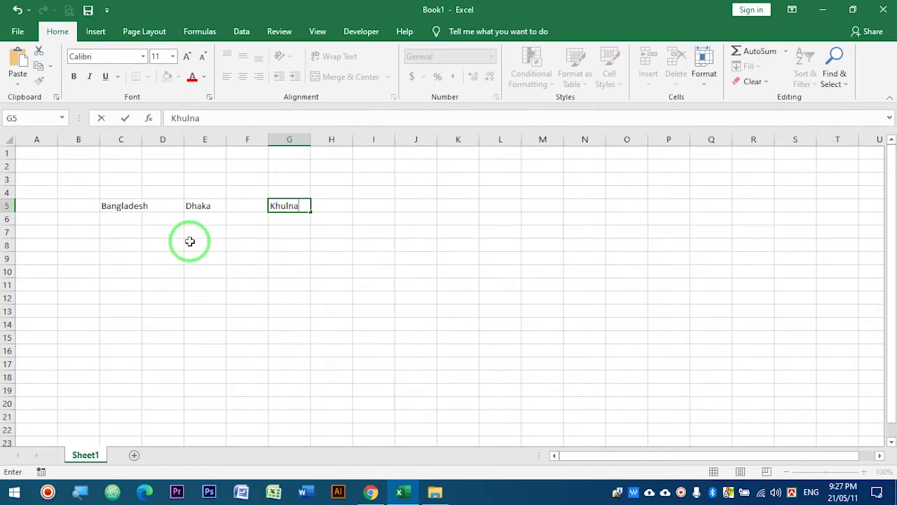
left_click(207, 205)
scroll(176, 212, "up", 5)
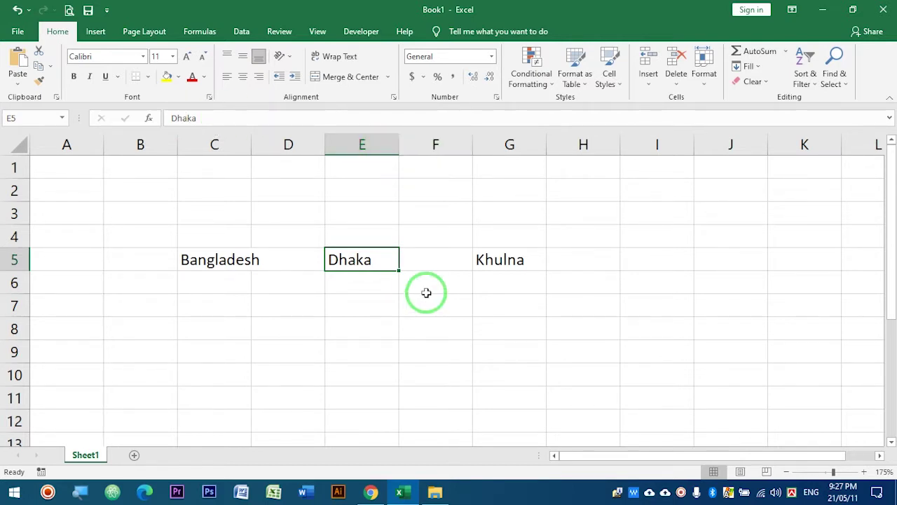
- Fill the C5:G5 names down to row 12 with the fill handle, then select C5
left_click_drag(185, 260, 515, 257)
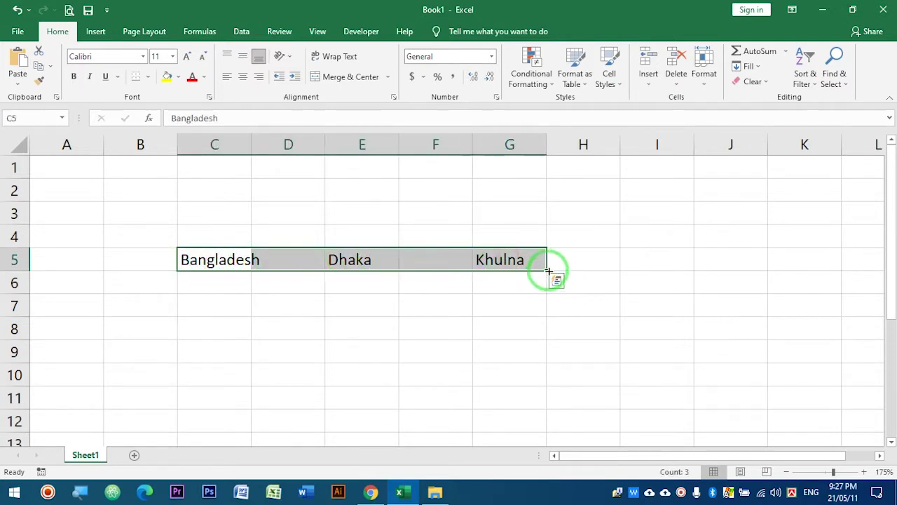
left_click_drag(549, 282, 548, 428)
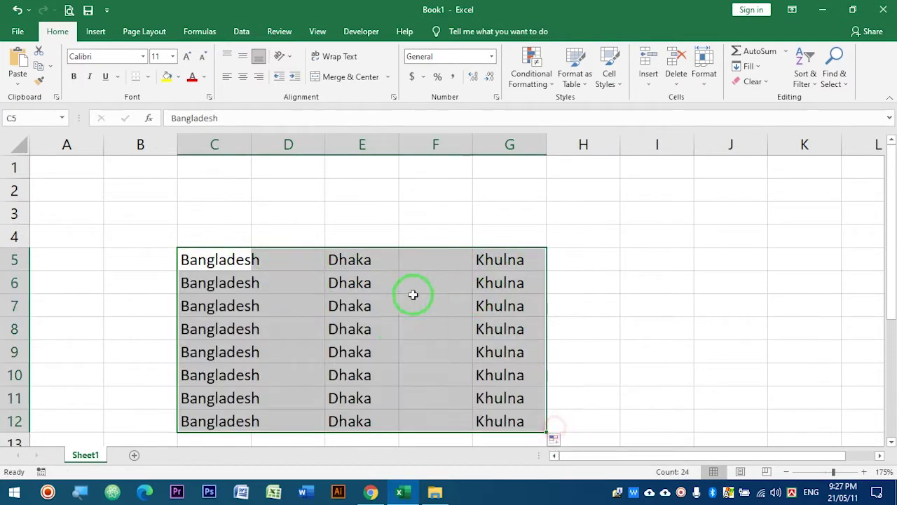
left_click_drag(220, 253, 460, 389)
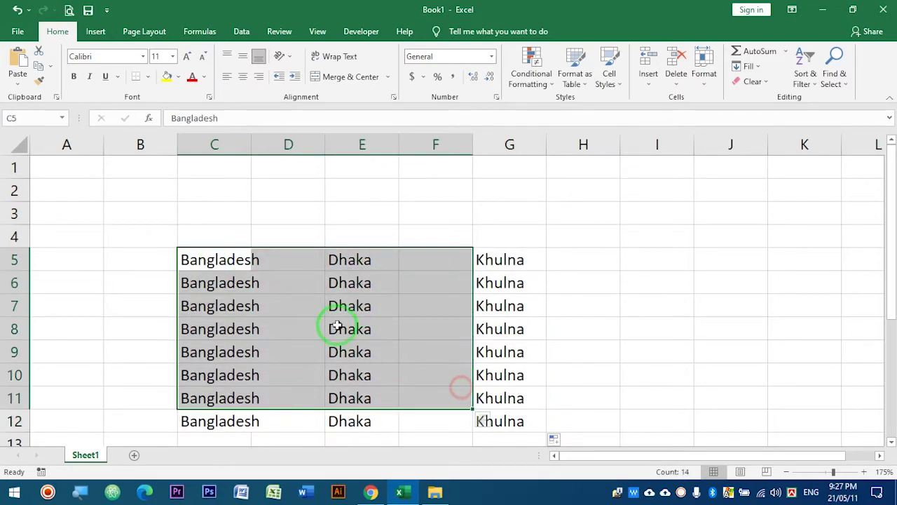
left_click(334, 327)
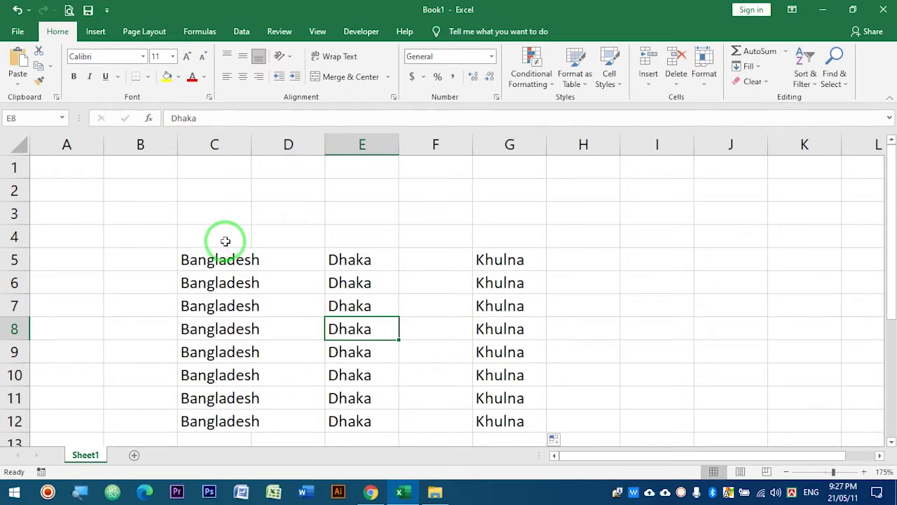
left_click(237, 258)
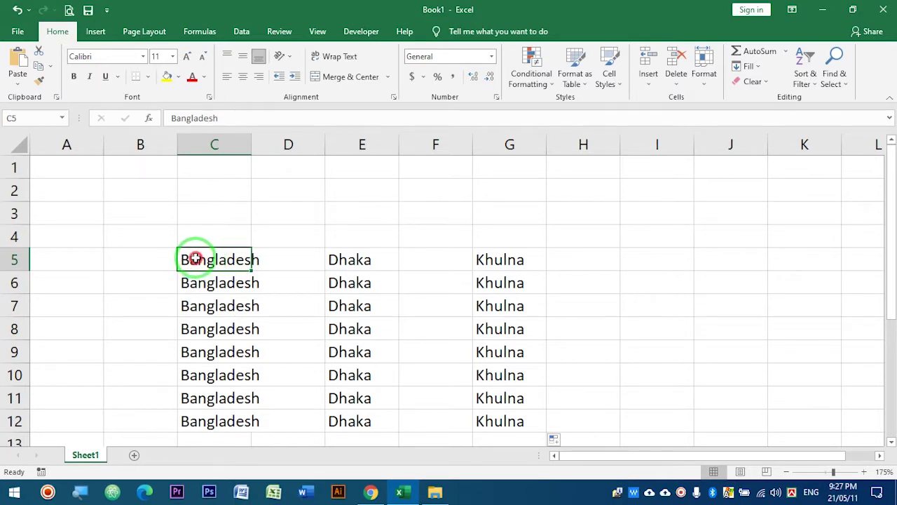
- Select C5:E6 and bring up the Auto Fill options
left_click_drag(194, 260, 348, 282)
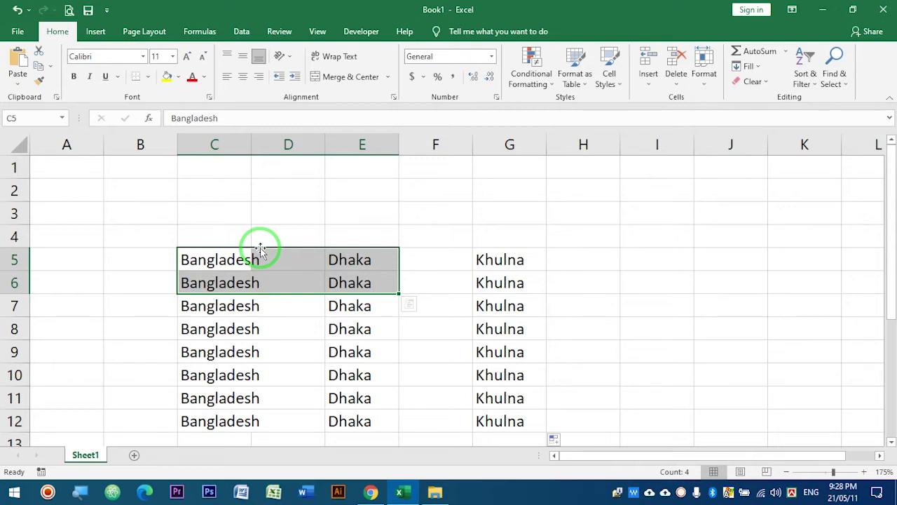
key("alt+shift+F10")
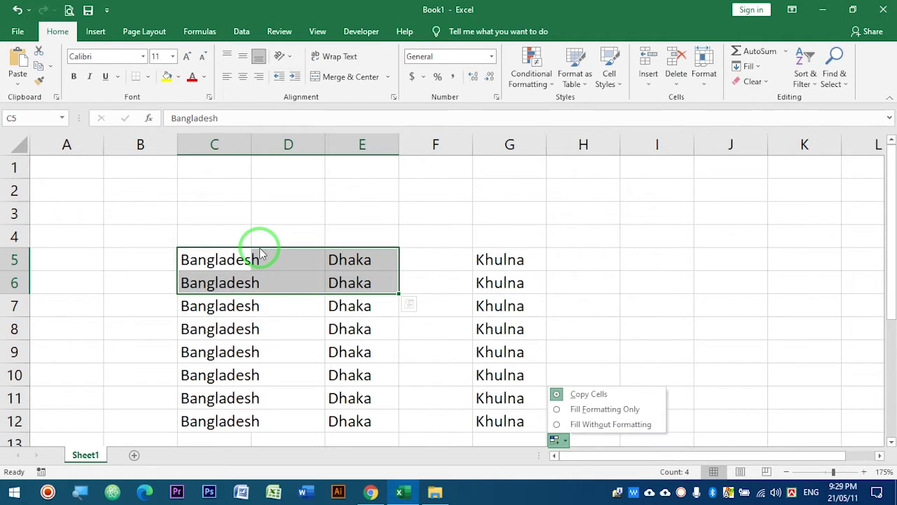
- Dismiss the Auto Fill options and select Bangladesh and Dhaka in C5:E7 for font changes
left_click(354, 6)
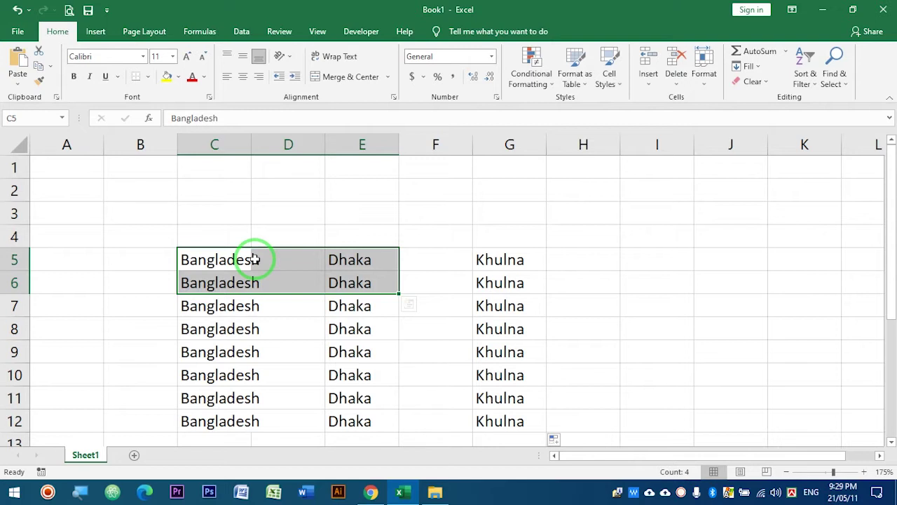
left_click_drag(246, 260, 367, 289)
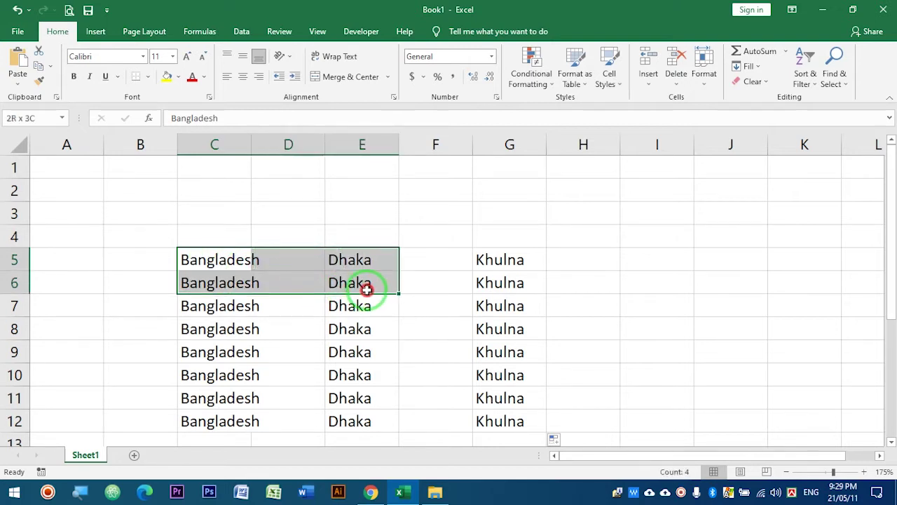
left_click_drag(367, 288, 367, 306)
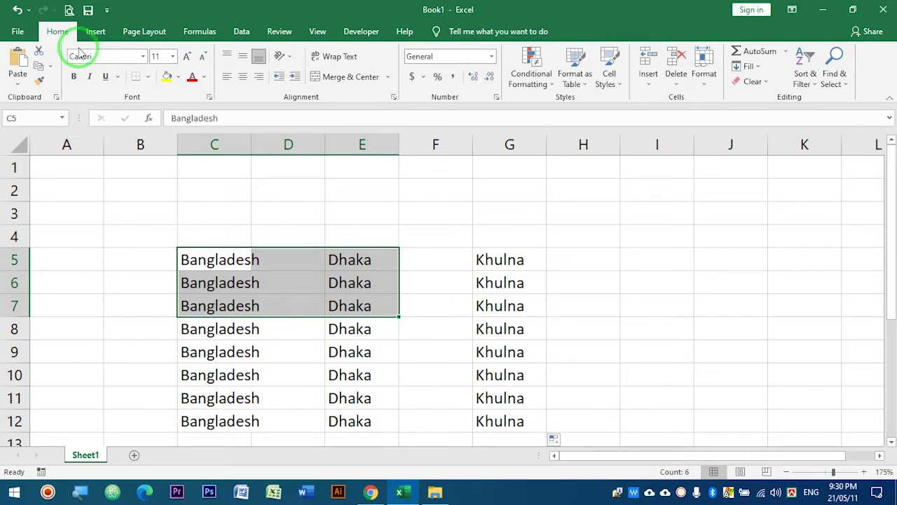
key("alt+shift+F10")
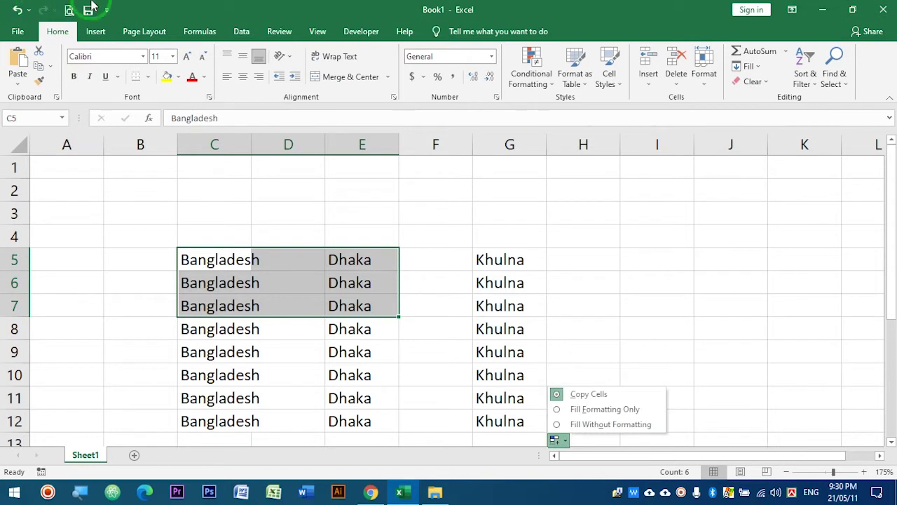
key("Escape")
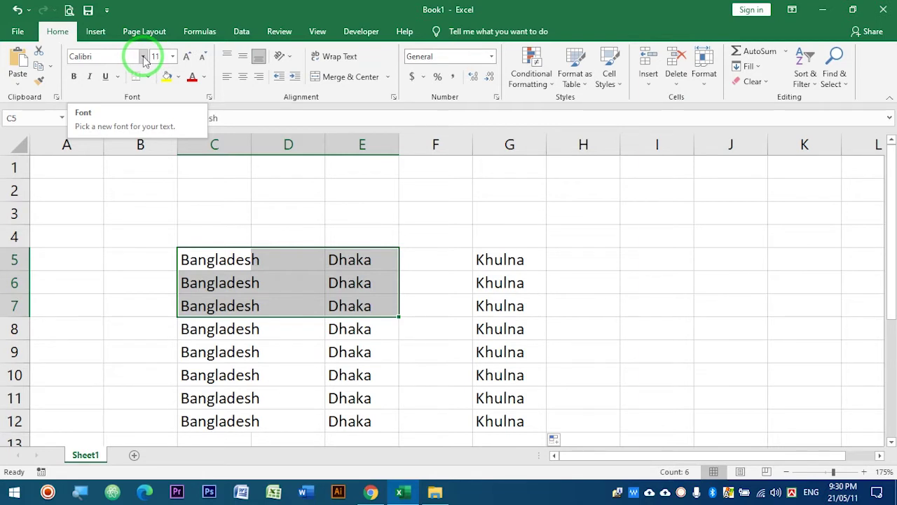
left_click(143, 56)
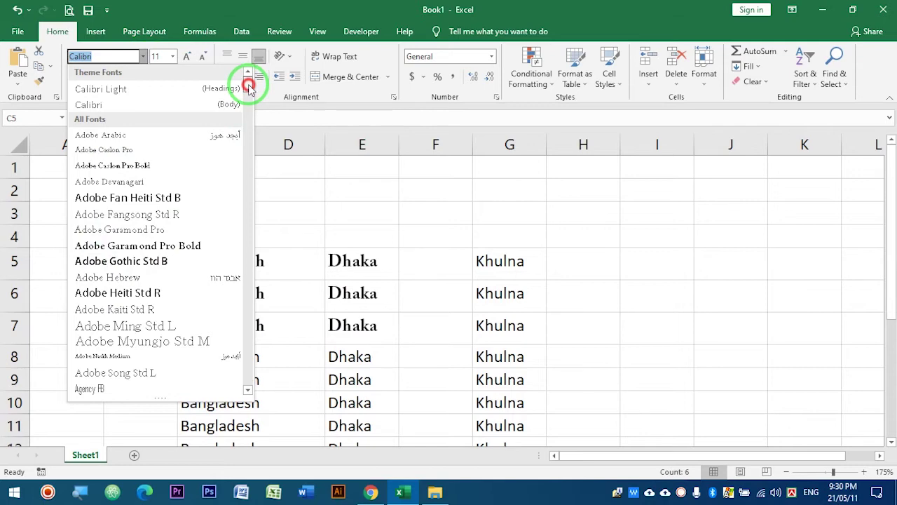
- Apply the Blackadder ITC font to the C5:E7 cells
left_click_drag(248, 85, 248, 102)
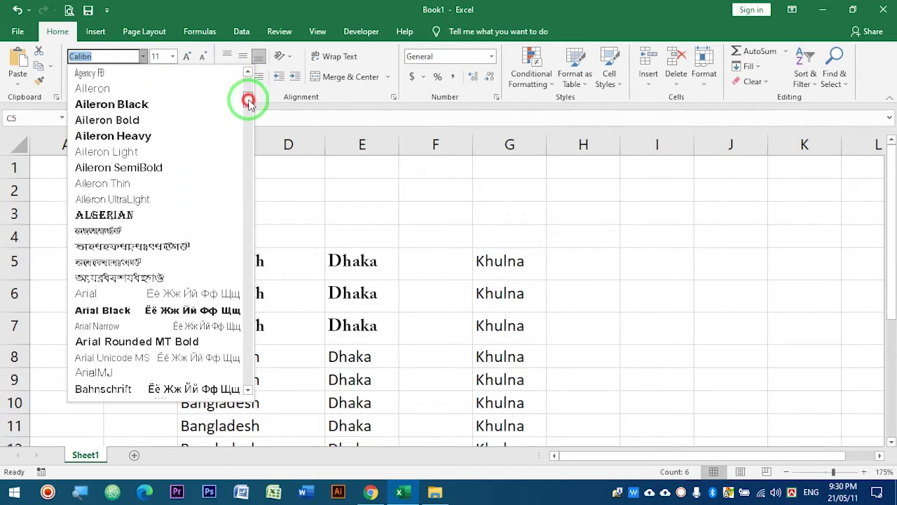
left_click_drag(249, 101, 249, 129)
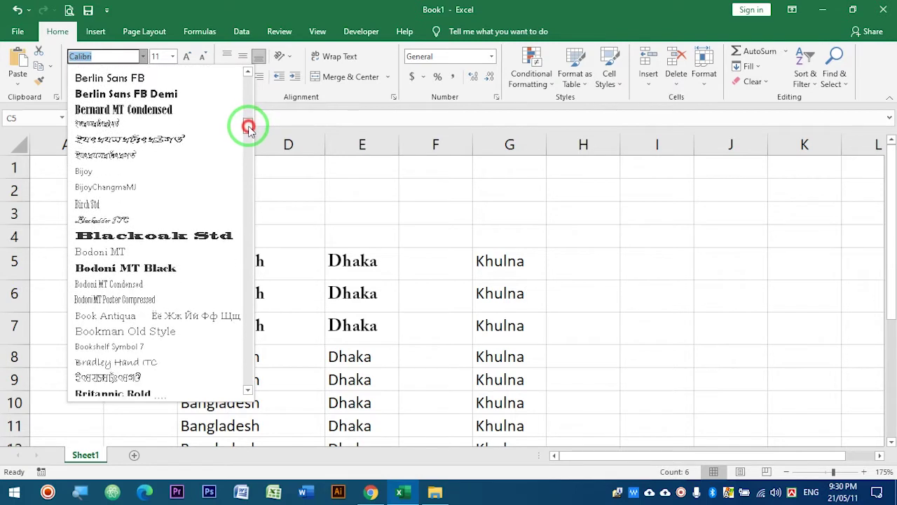
left_click_drag(249, 128, 249, 131)
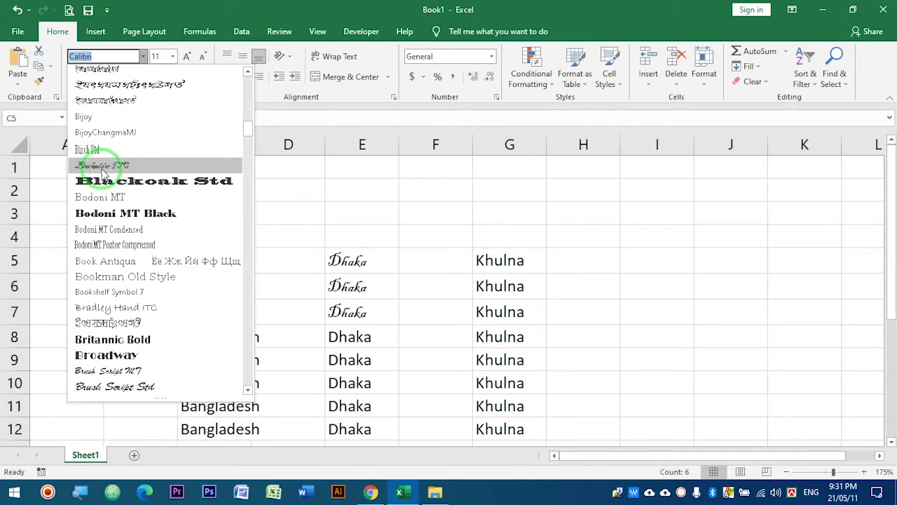
left_click(104, 167)
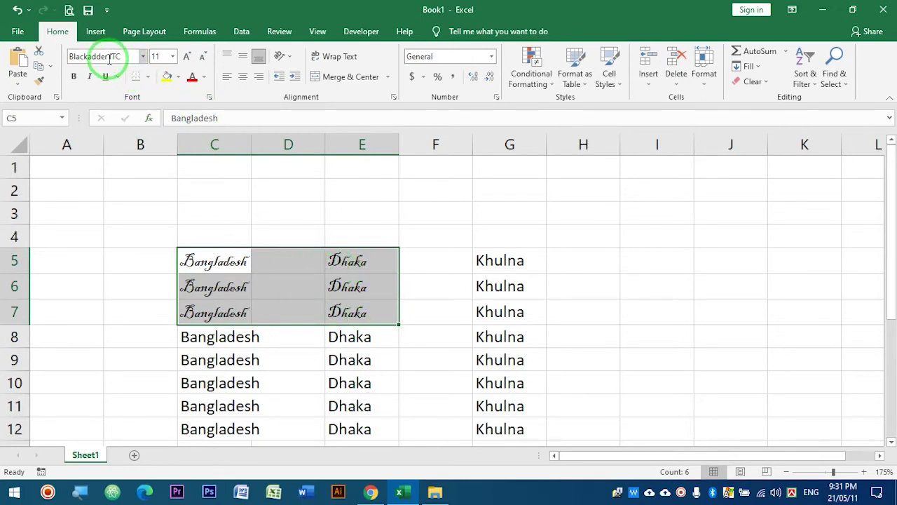
- Get the Font name box ready to enter Arial Black for C5:E7
left_click(143, 56)
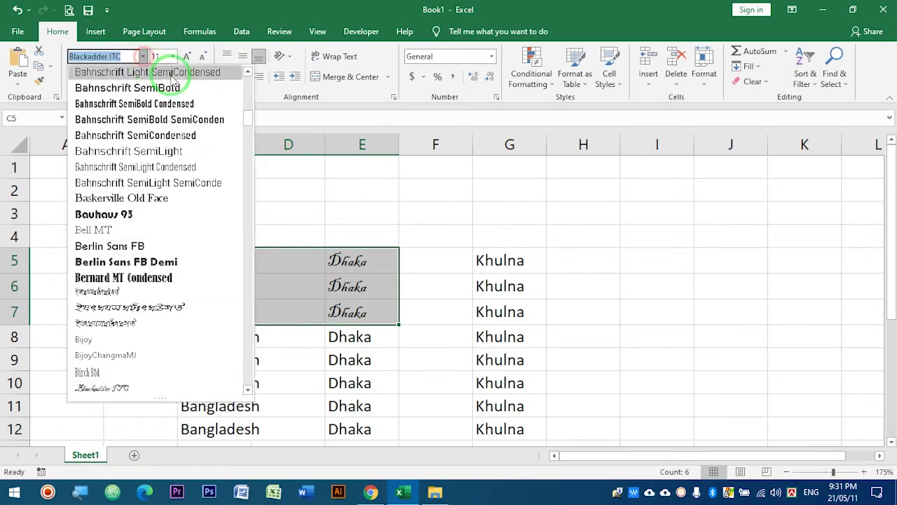
mouse_move(253, 119)
left_mouse_down()
mouse_move(255, 160)
mouse_move(258, 139)
left_mouse_up()
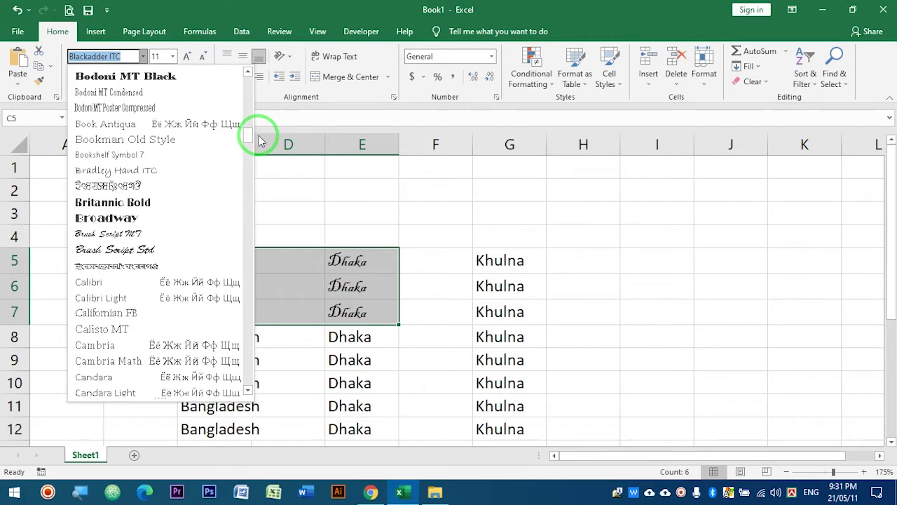
left_click(226, 11)
left_click(107, 57)
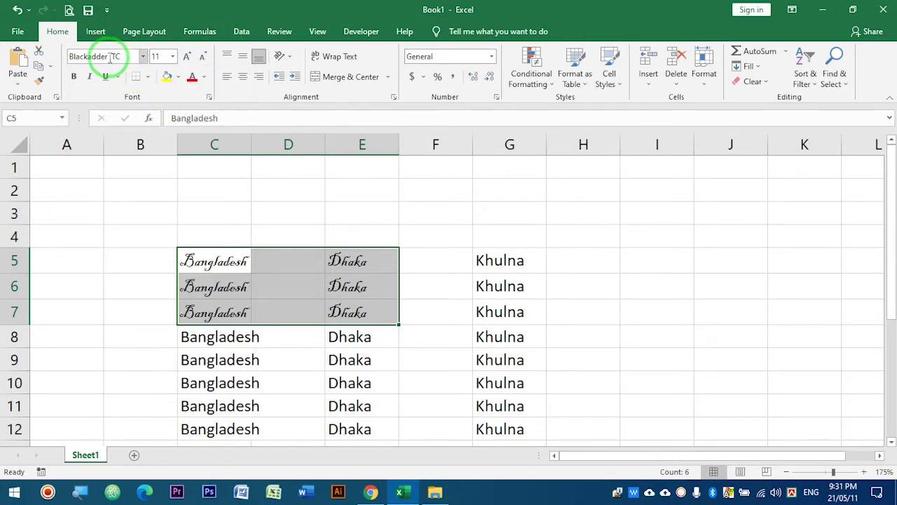
left_click(110, 58)
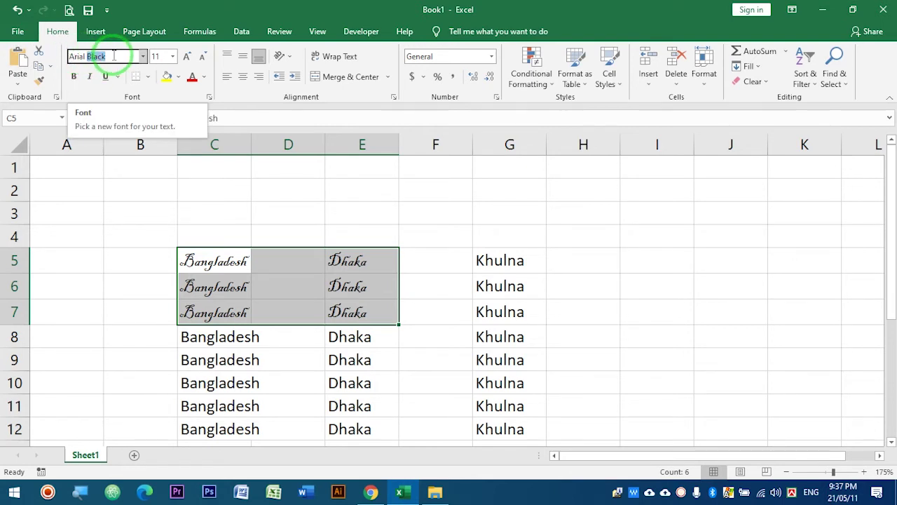
- Apply Arial Black to the Bangladesh and Dhaka cells in rows 5–7
key("Return")
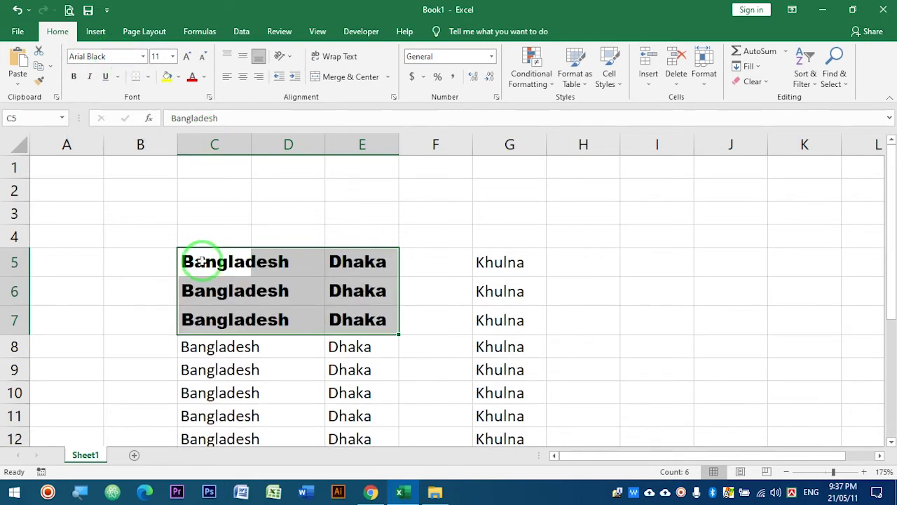
left_click_drag(191, 261, 349, 317)
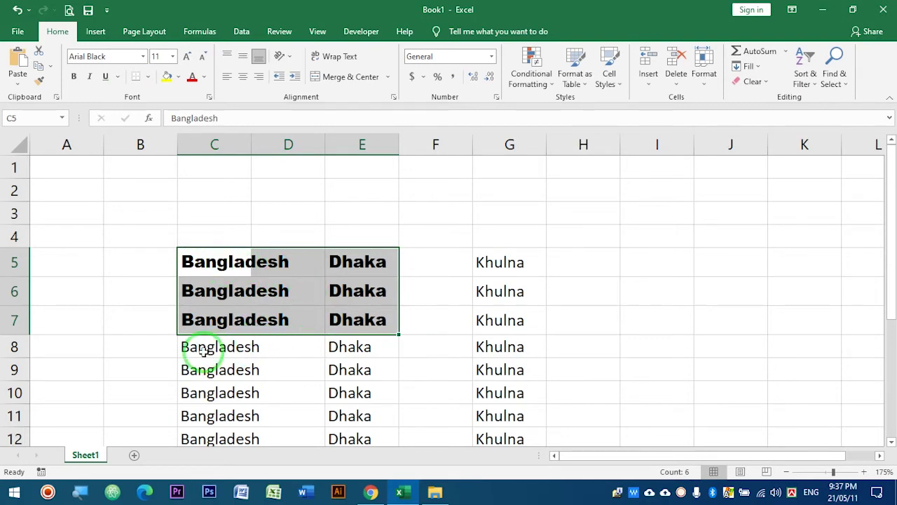
left_click_drag(203, 351, 421, 429)
left_click_drag(500, 262, 526, 393)
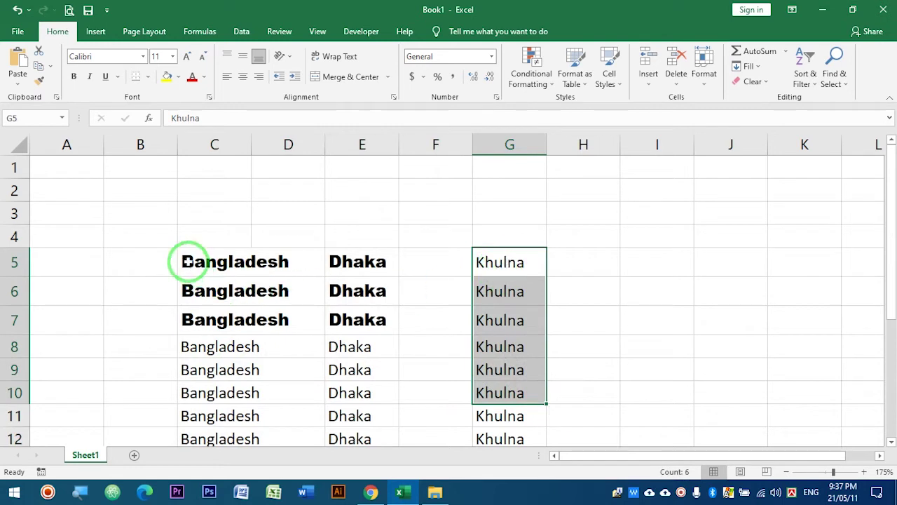
left_click_drag(189, 263, 356, 320)
left_click_drag(194, 260, 366, 321)
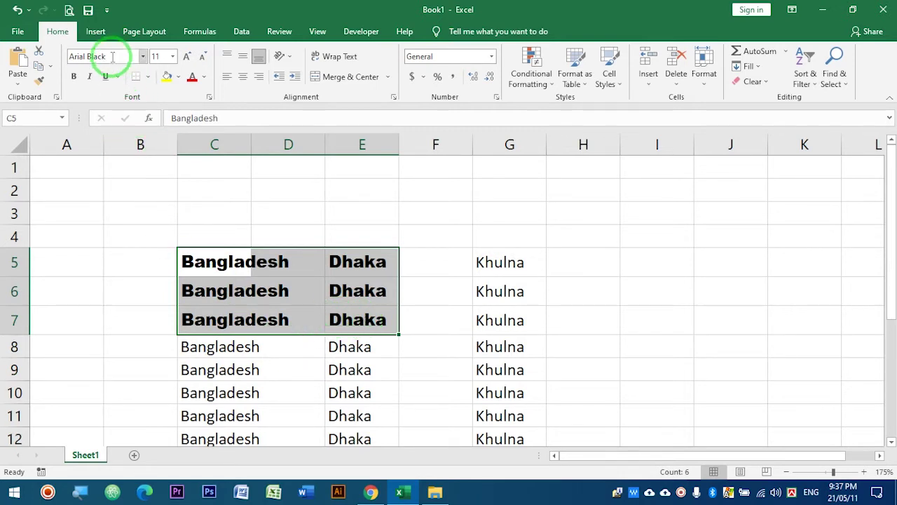
left_click(301, 319)
- Change the row 5 Bangladesh and Dhaka cells (C5:E5) to Times New Roman
left_click_drag(192, 260, 356, 273)
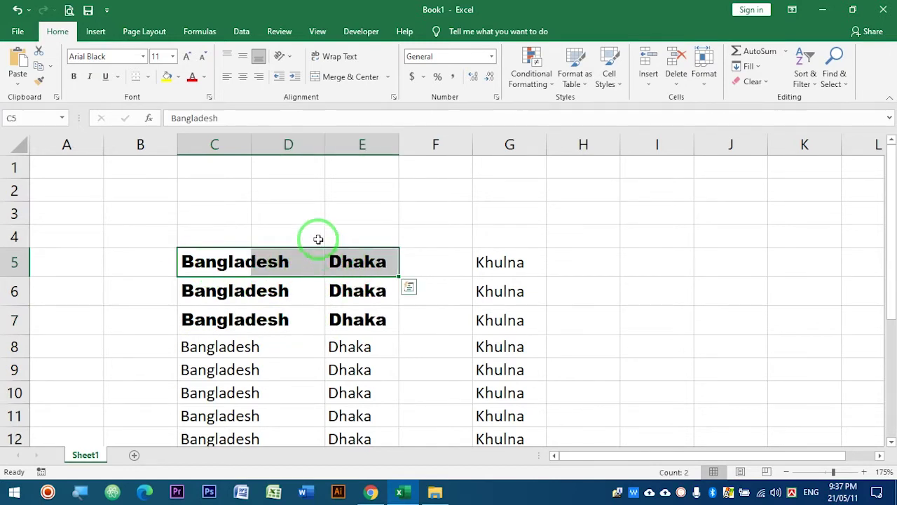
left_click_drag(197, 263, 364, 260)
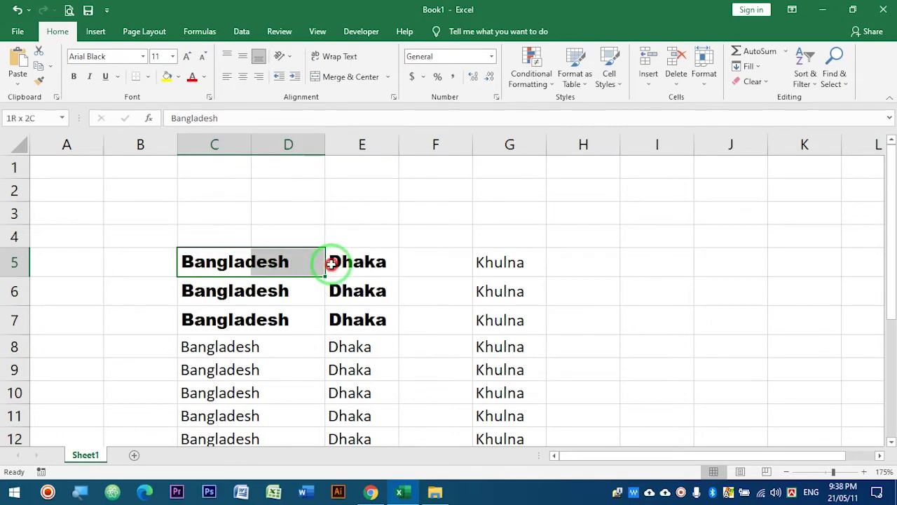
left_click(109, 56)
type("Times")
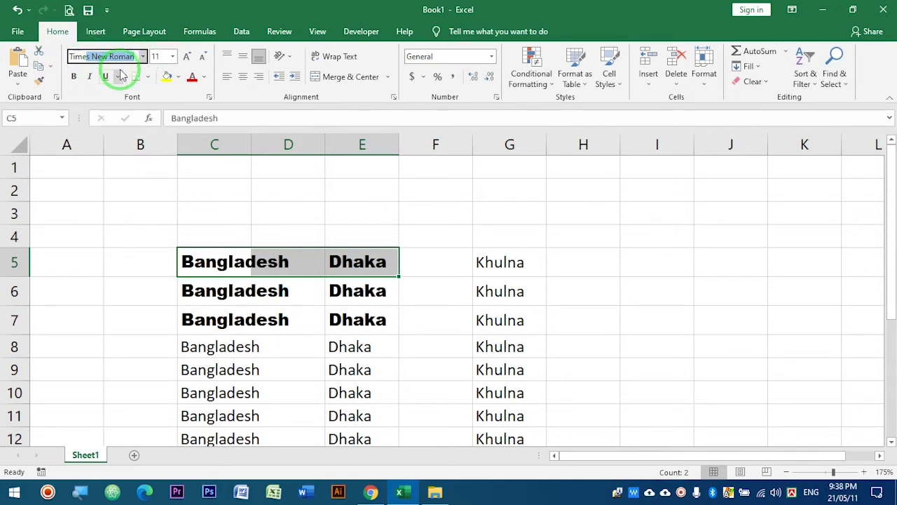
key("Return")
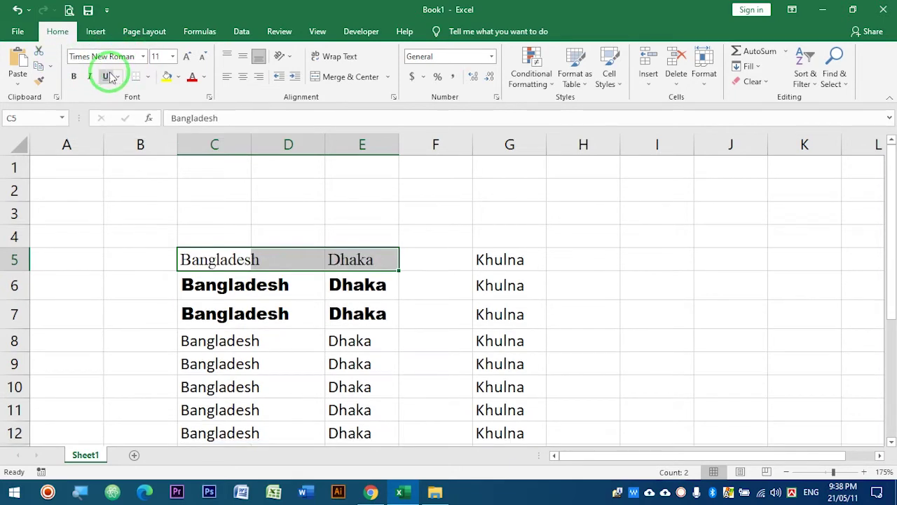
left_click(332, 265)
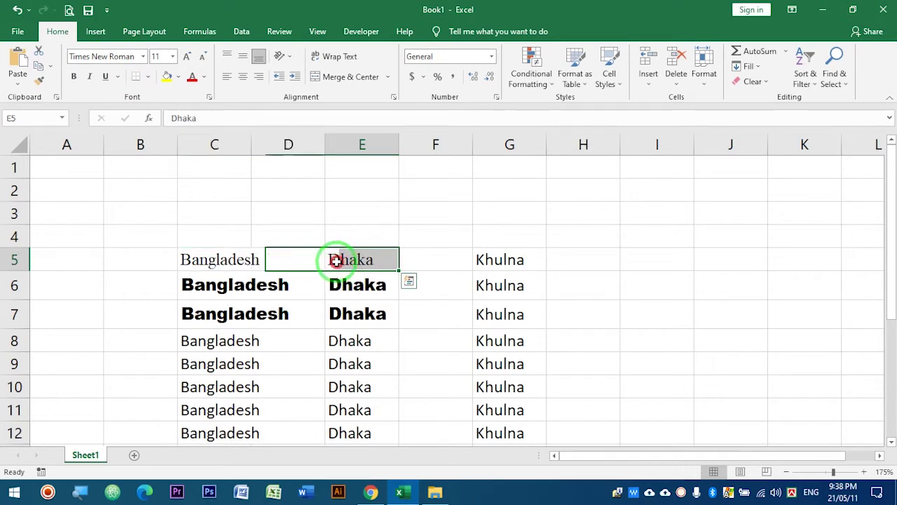
left_click(196, 259)
left_click_drag(227, 259, 335, 259)
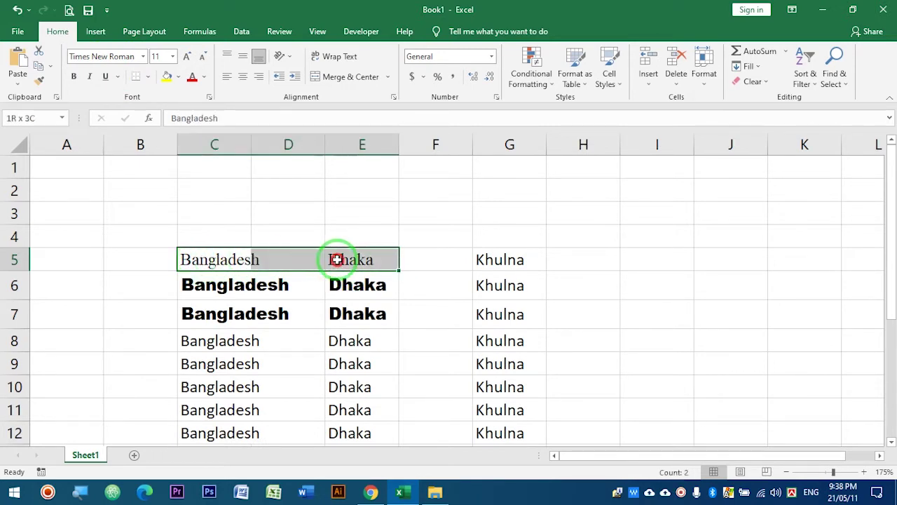
left_click_drag(200, 341, 355, 341)
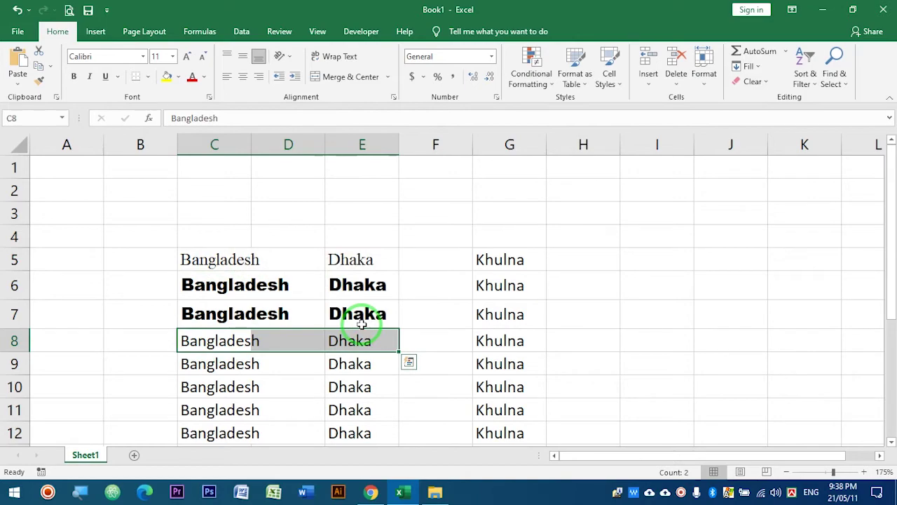
scroll(289, 298, "up", 4)
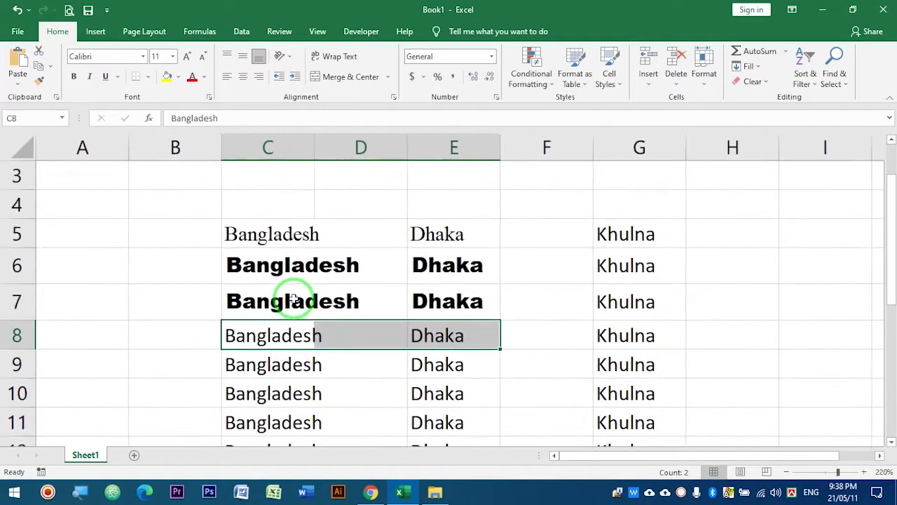
left_click(245, 237)
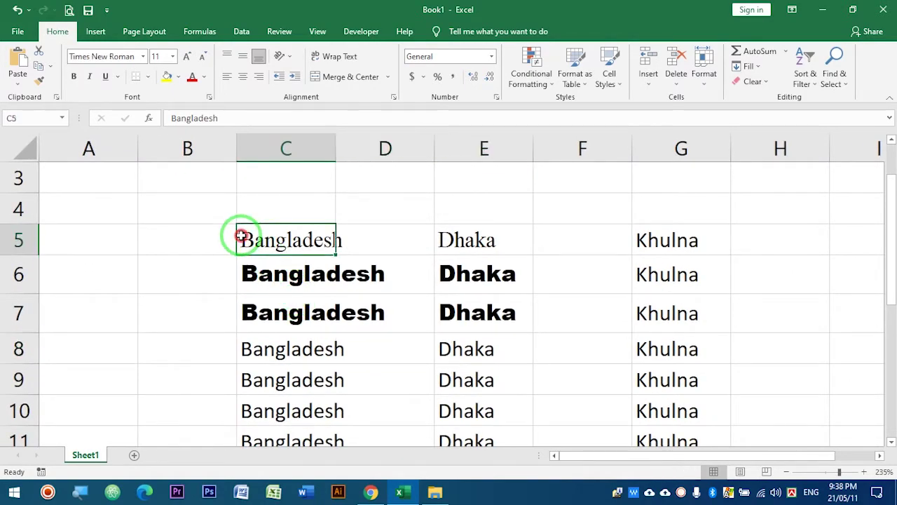
left_click(243, 347)
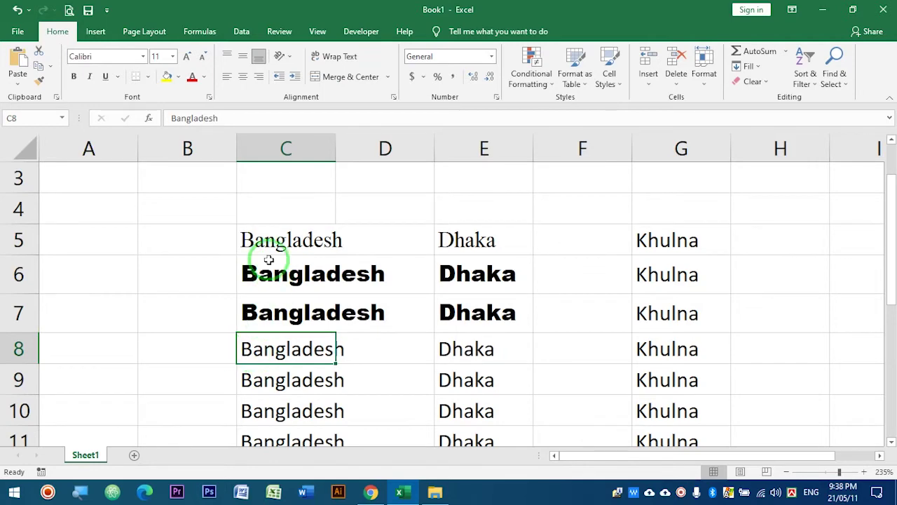
left_click(248, 239)
left_click_drag(248, 240, 459, 240)
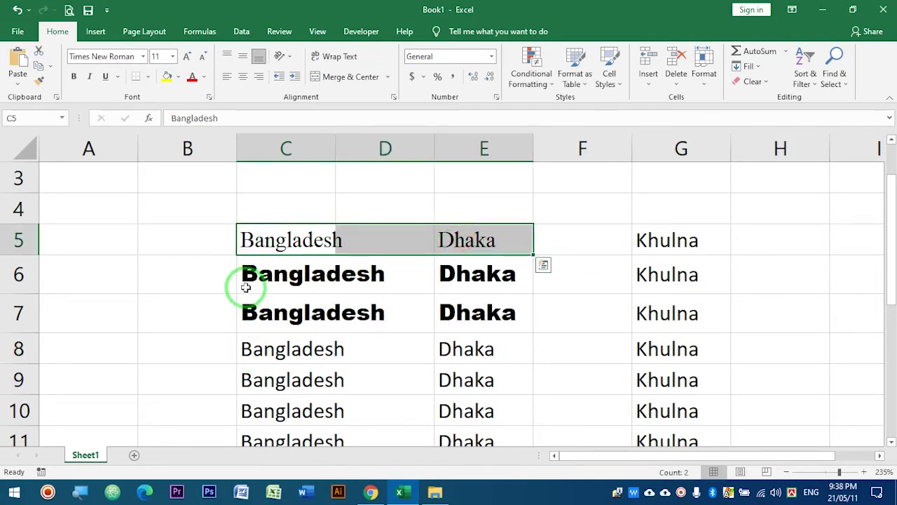
left_click_drag(249, 273, 465, 271)
left_click_drag(267, 342, 477, 349)
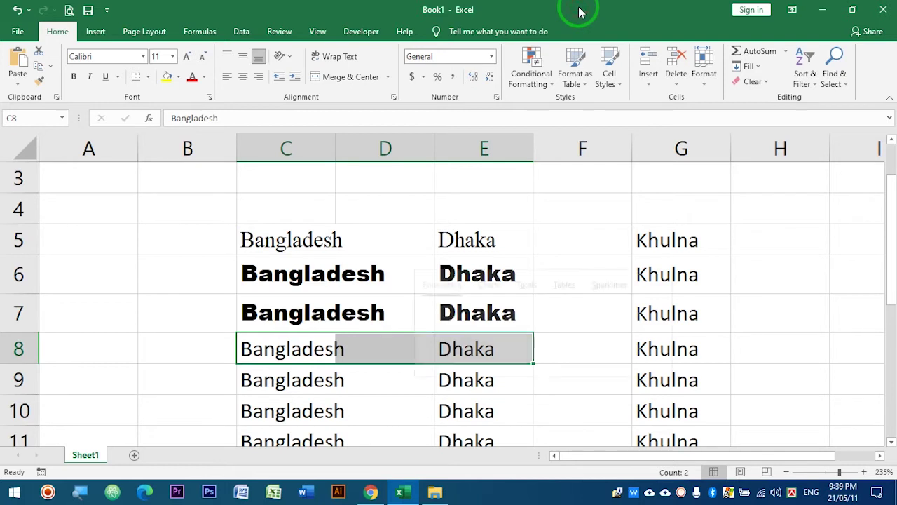
key("ctrl+q")
key("Escape")
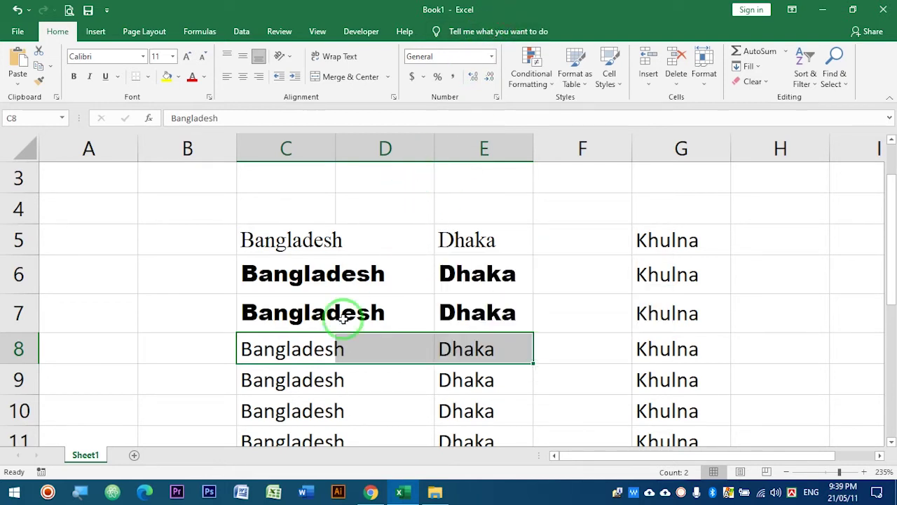
left_click(286, 254)
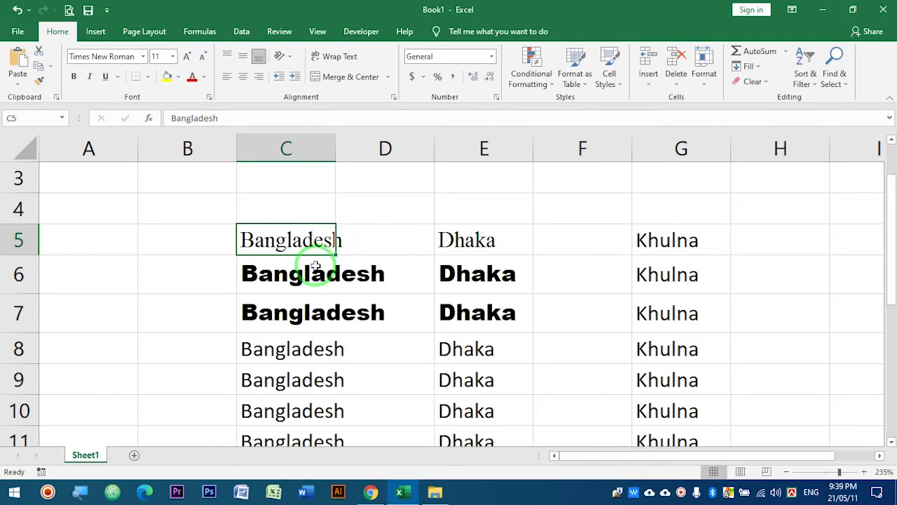
- Select C8:G8 containing Bangladesh, Dhaka and Khulna in row 8
scroll(388, 276, "down", 2)
scroll(361, 320, "up", 1)
left_click_drag(252, 257, 666, 255)
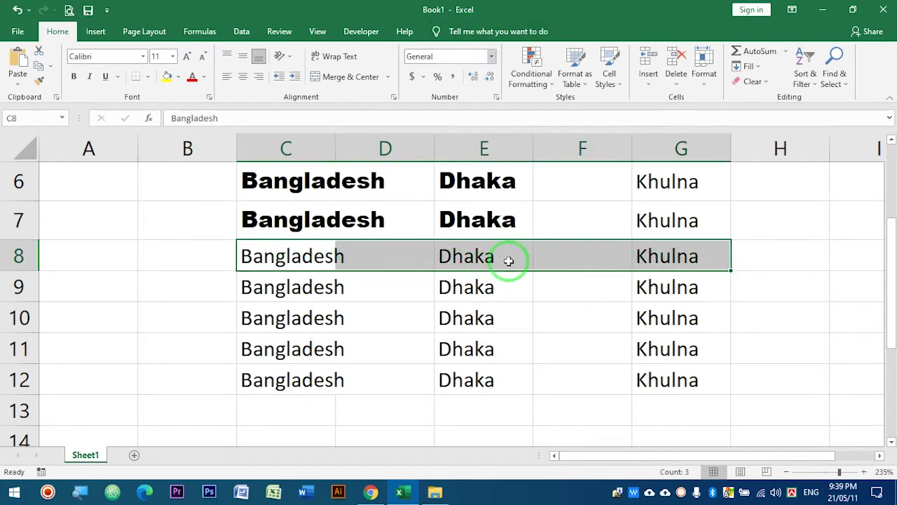
left_click_drag(277, 254, 683, 257)
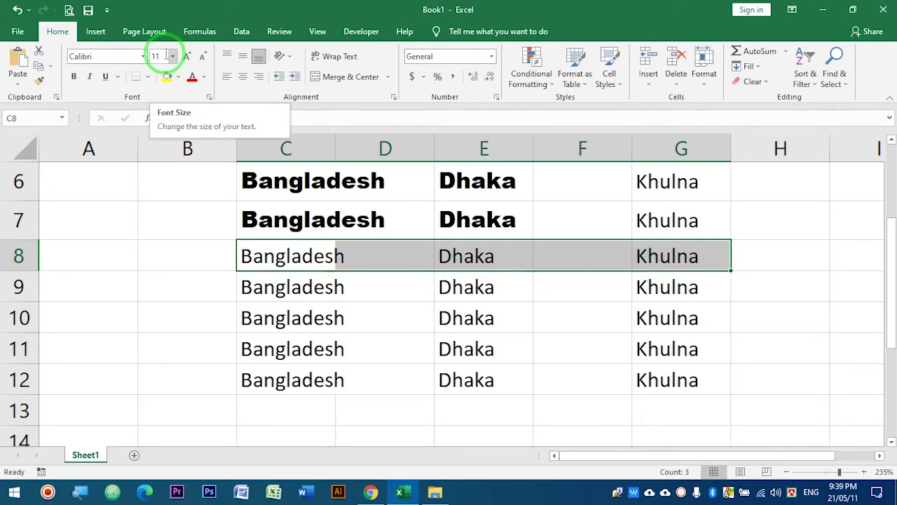
- Set row 8's text to font size 20
left_click(161, 56)
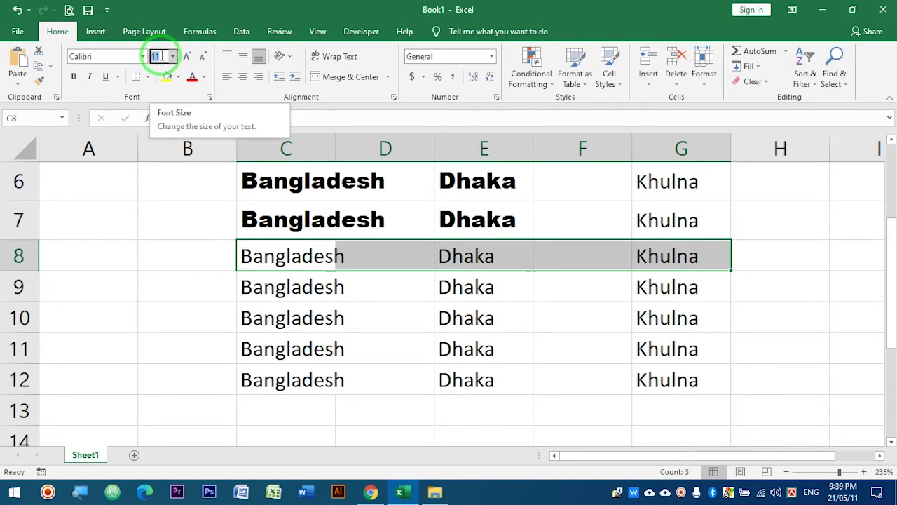
type("20")
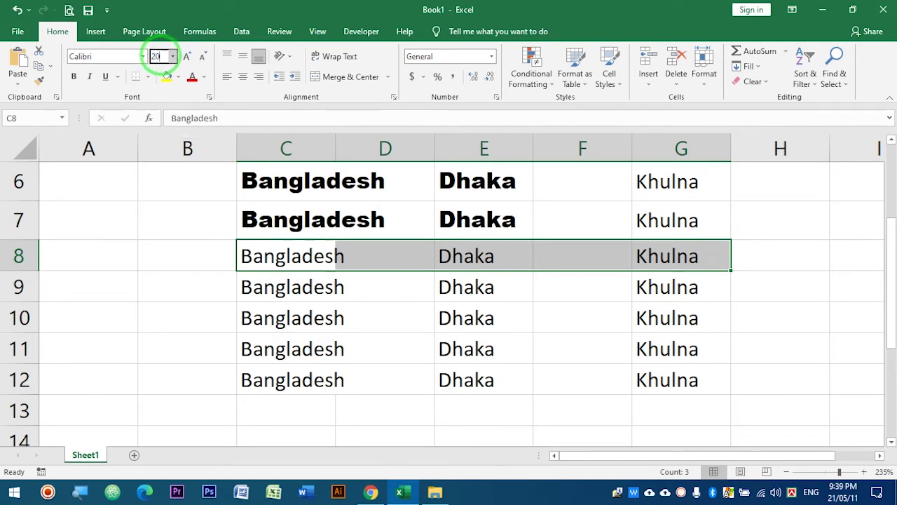
key("Return")
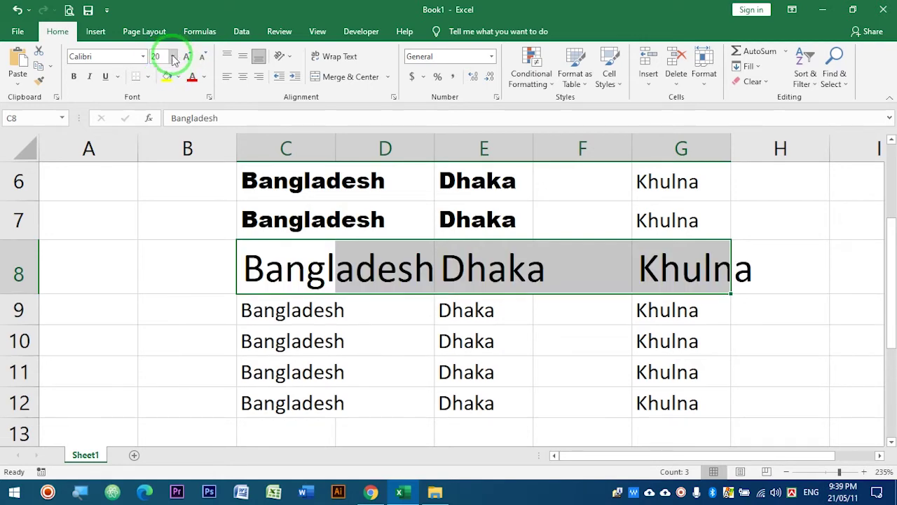
- Change row 8 to 16 point from the size list, then enlarge it to 18
left_click(173, 57)
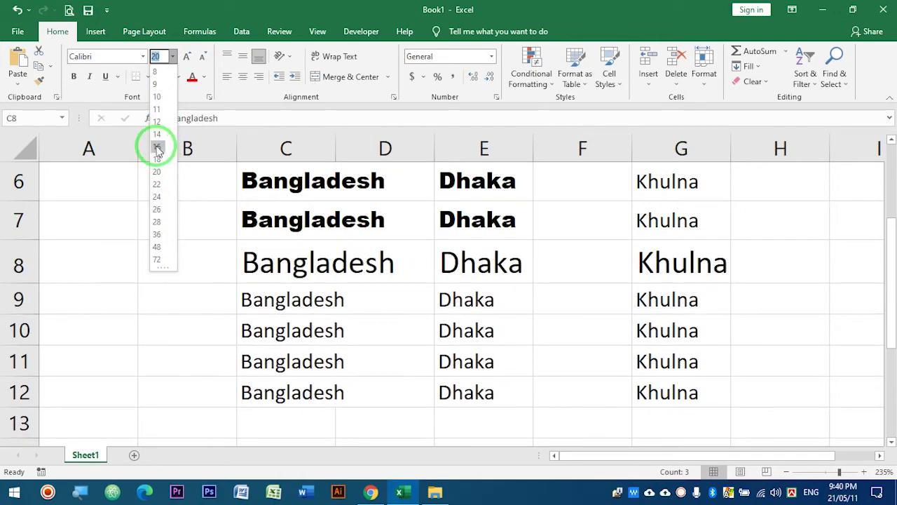
left_click(155, 146)
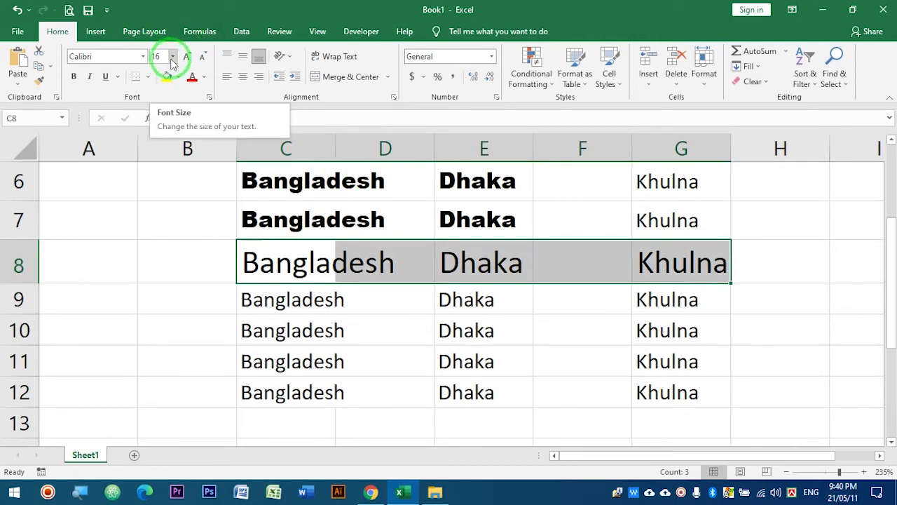
left_click(172, 56)
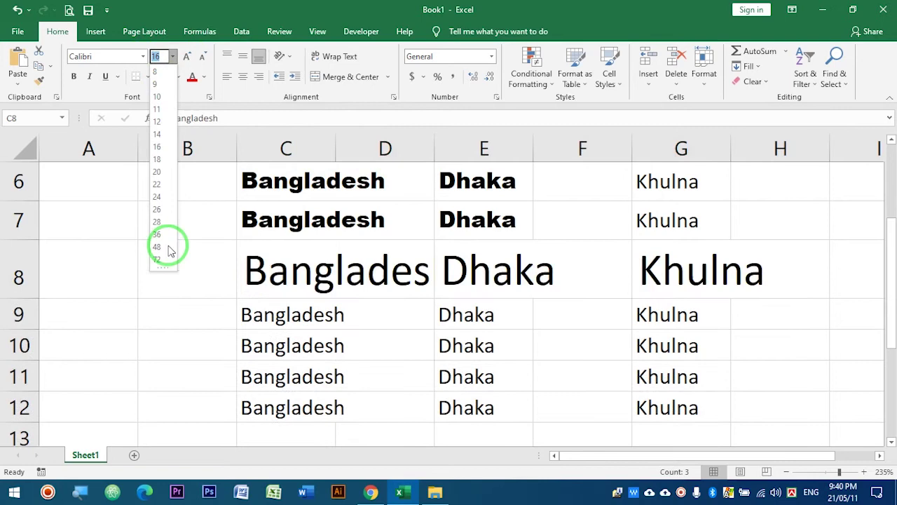
left_click(236, 12)
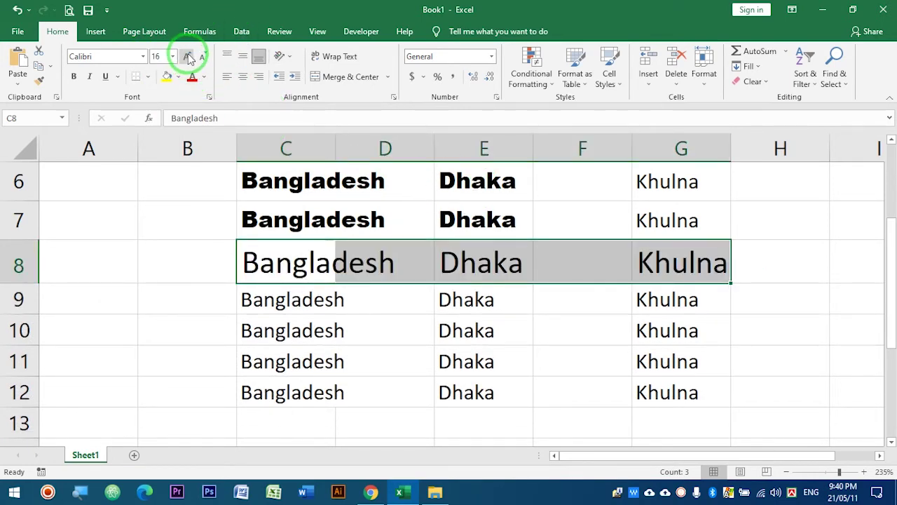
key("ctrl+q")
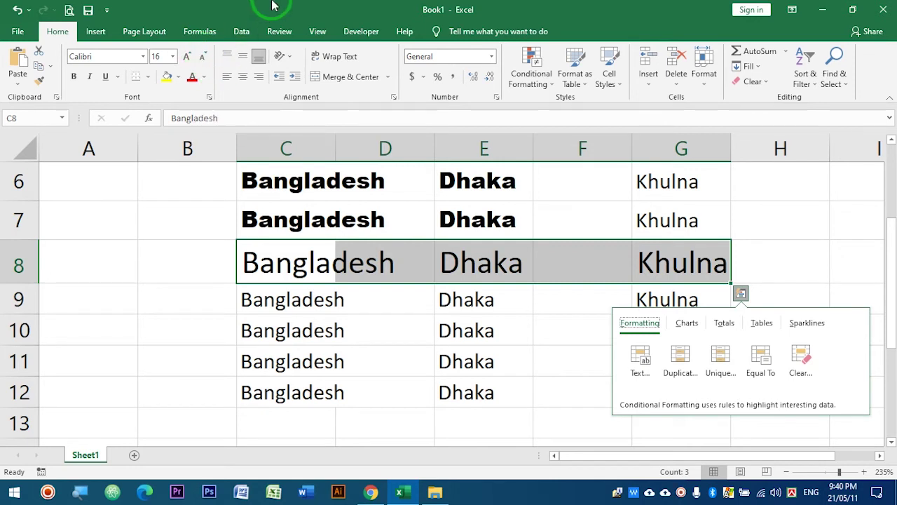
key("Escape")
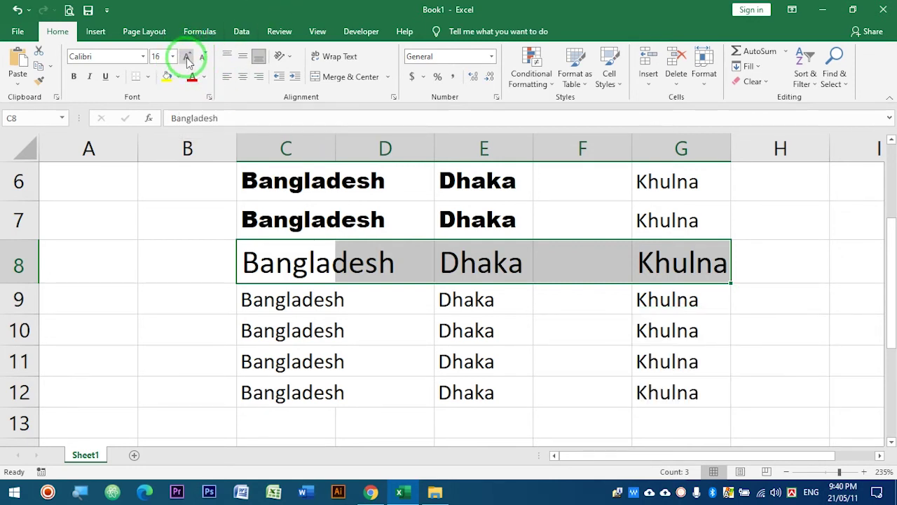
left_click(188, 57)
- Raise row 8's font size to 20, then reduce it step by step to 14
left_click(187, 58)
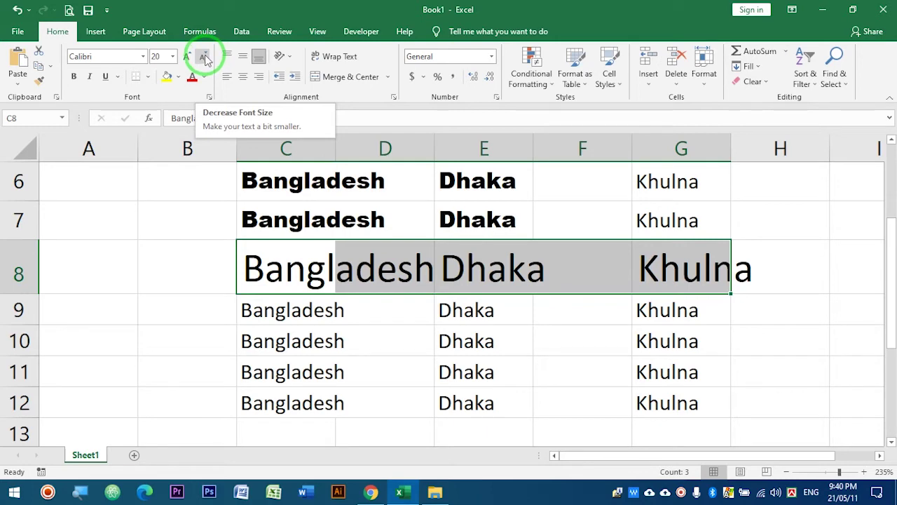
left_click(205, 55)
left_click(205, 55)
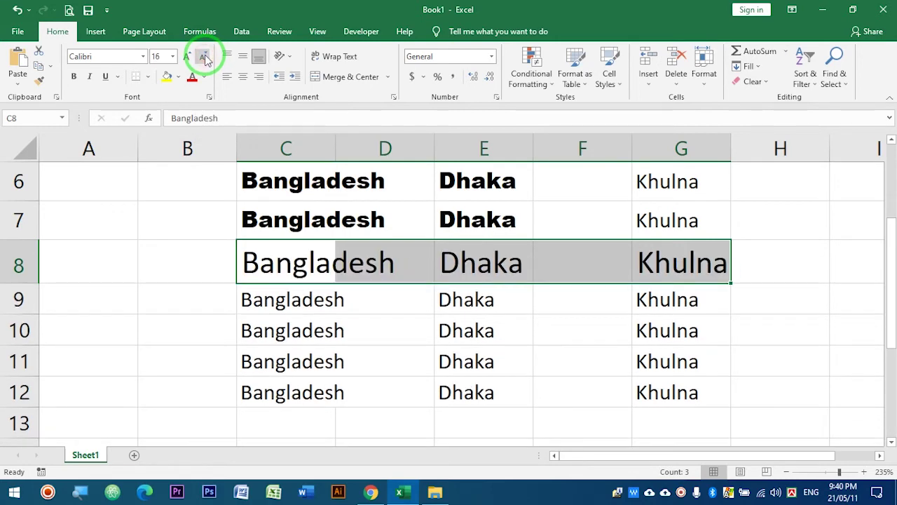
left_click(204, 54)
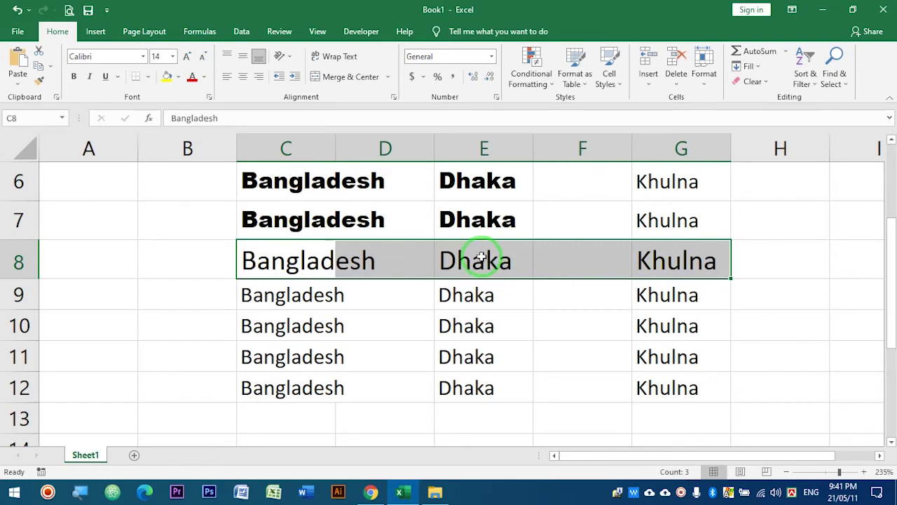
left_click(296, 257)
mouse_move(251, 296)
left_mouse_down()
mouse_move(471, 298)
mouse_move(473, 325)
left_mouse_up()
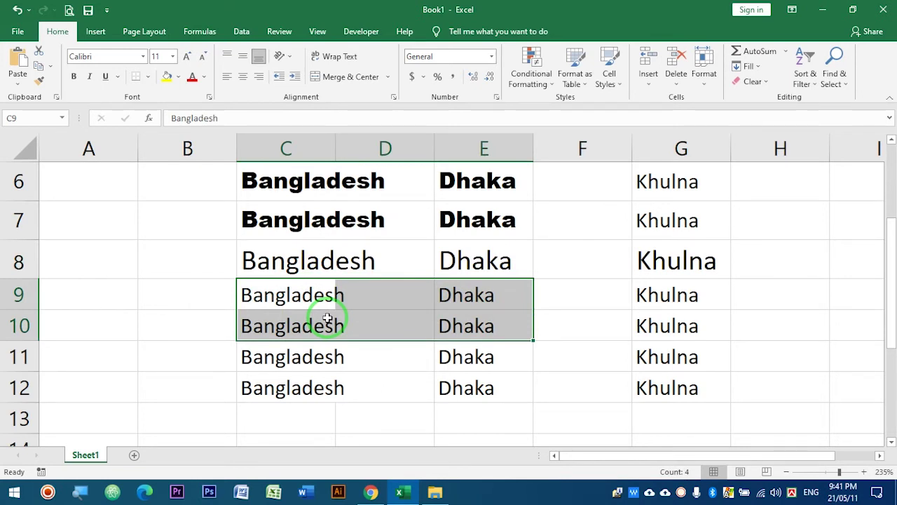
- Make the Bangladesh and Dhaka cells in rows 9–10 (C9:E10) bold
left_click(281, 260)
left_click_drag(280, 299, 466, 297)
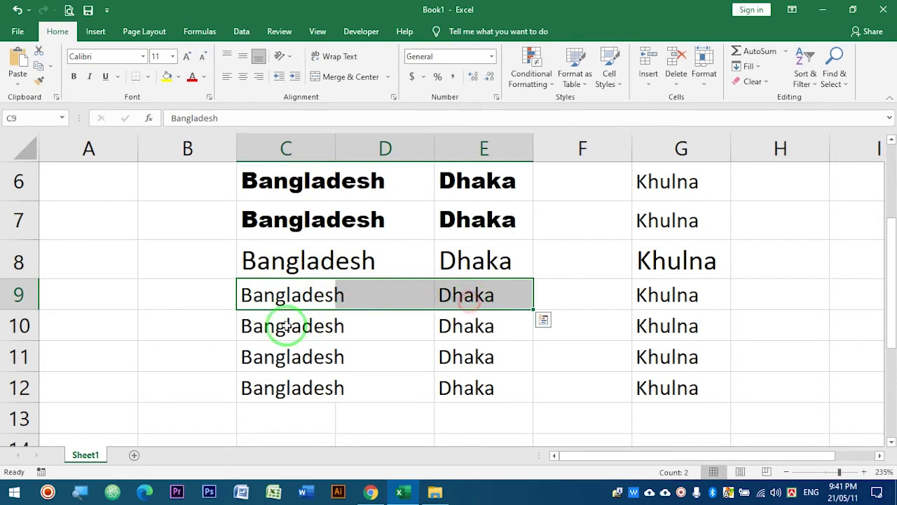
left_click_drag(261, 300, 471, 310)
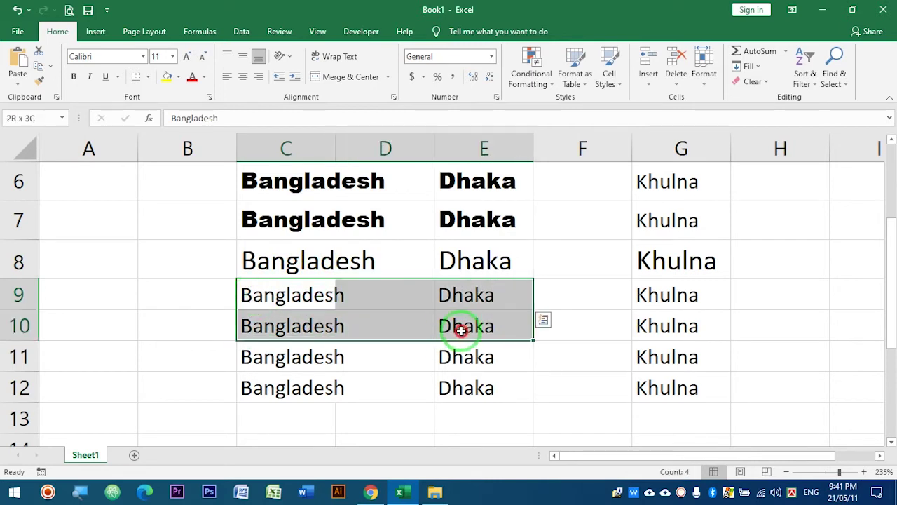
left_click_drag(276, 295, 483, 316)
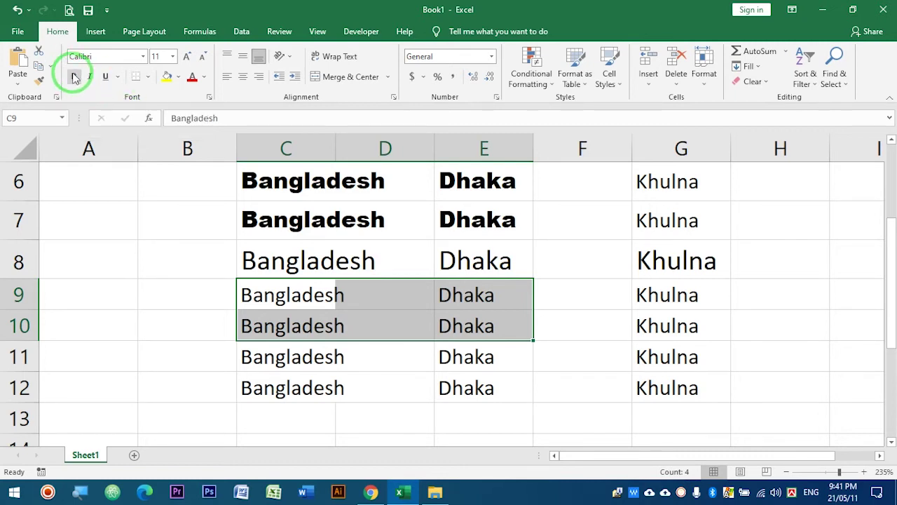
left_click(75, 78)
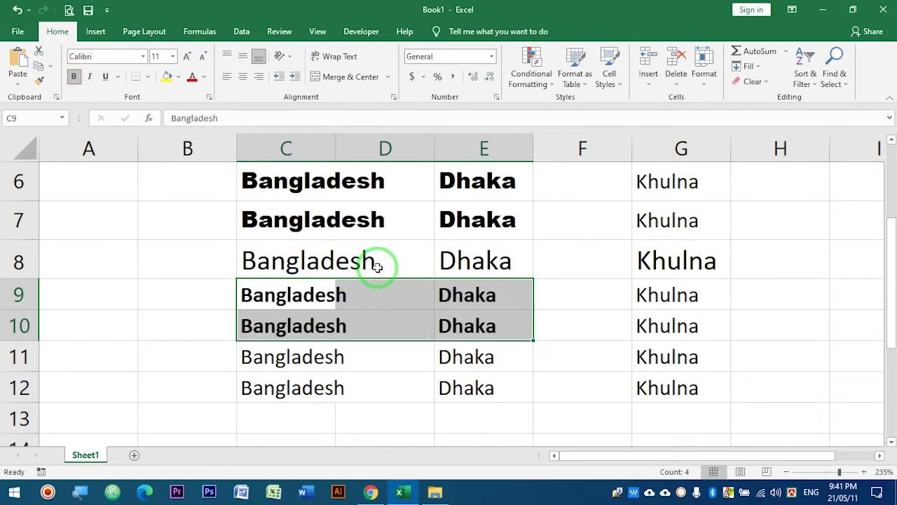
key("alt+q")
left_click(319, 14)
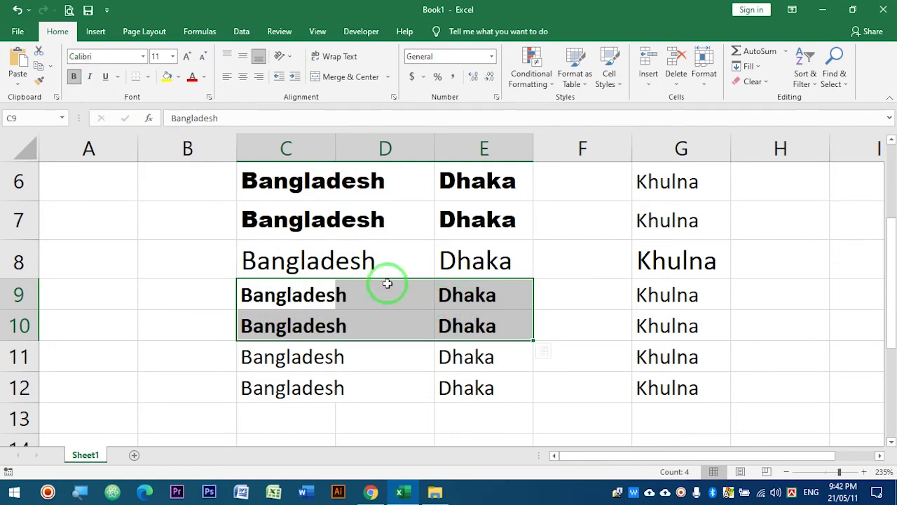
- Toggle bold on C9:E10 off and on, ending with it removed
left_click_drag(288, 294, 467, 326)
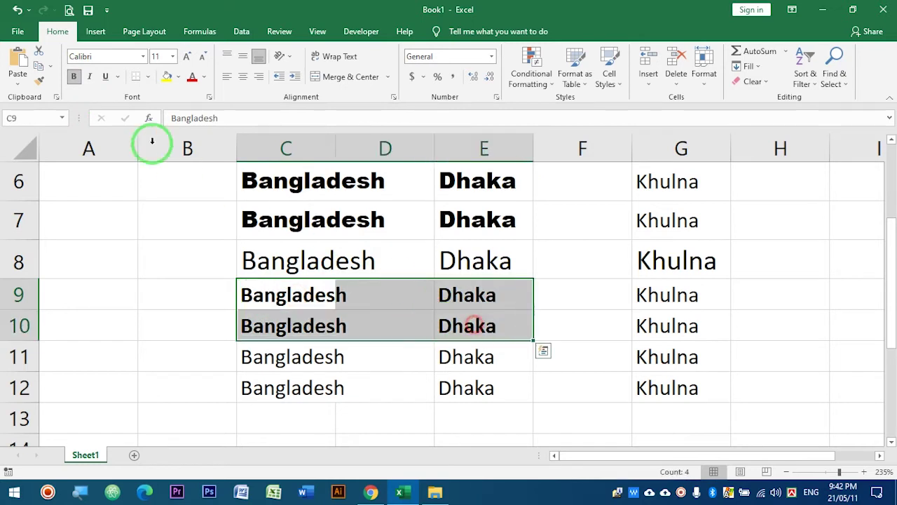
left_click(74, 77)
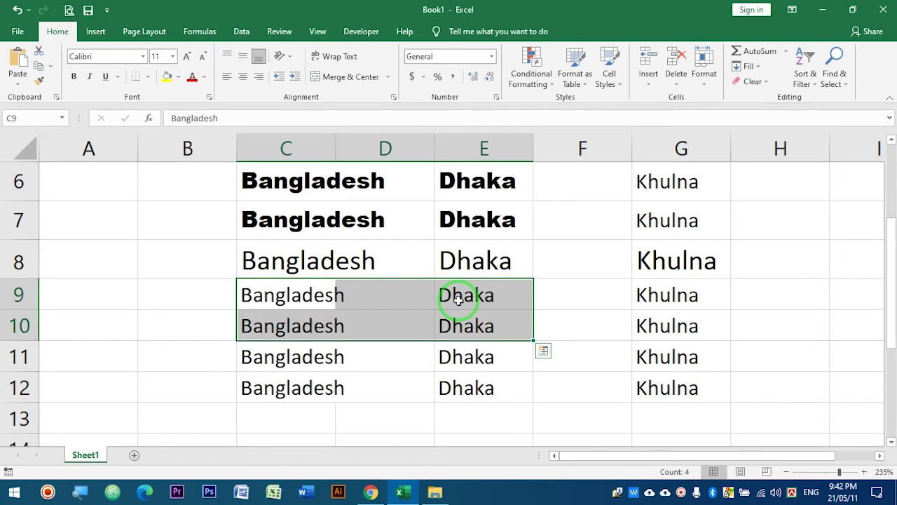
key("ctrl+b")
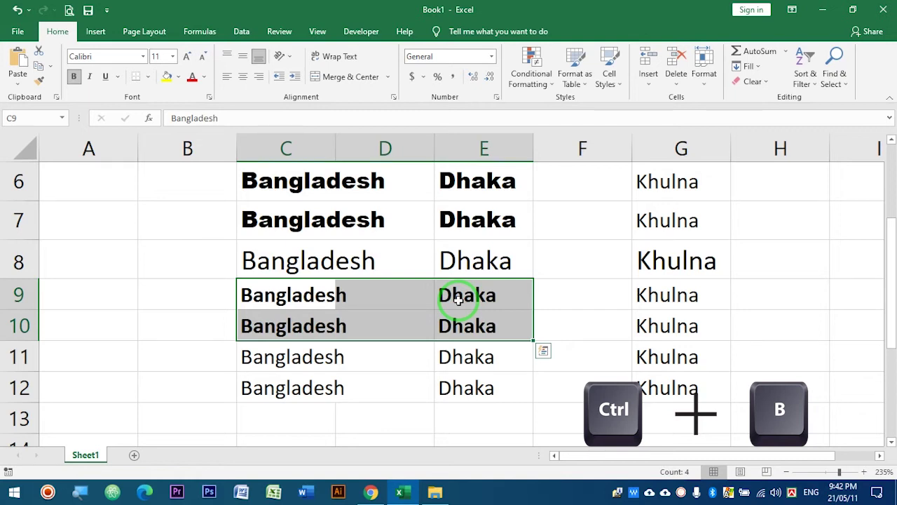
key("ctrl+q")
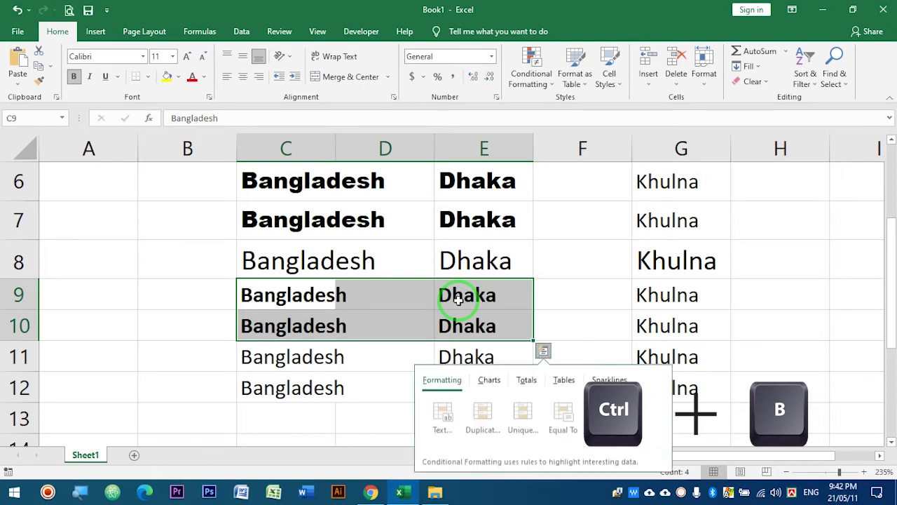
left_click(661, 5)
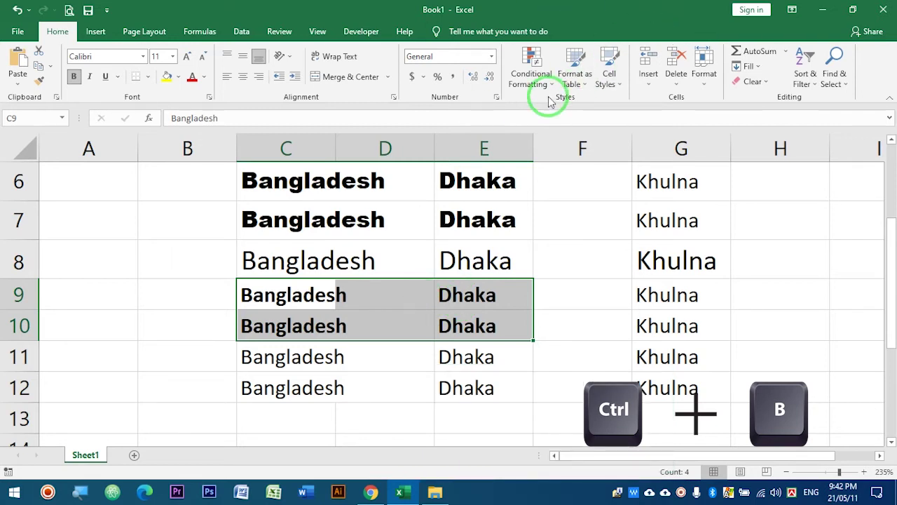
key("ctrl+b")
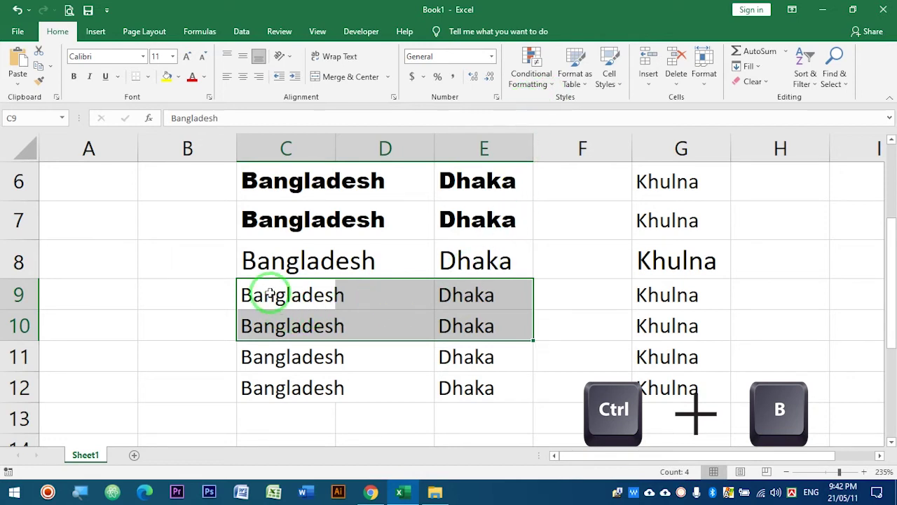
- Bold row 9's Bangladesh, Dhaka and Khulna (C9:G9), leaving row 10 regular
left_click_drag(270, 294, 675, 297)
key("ctrl+b")
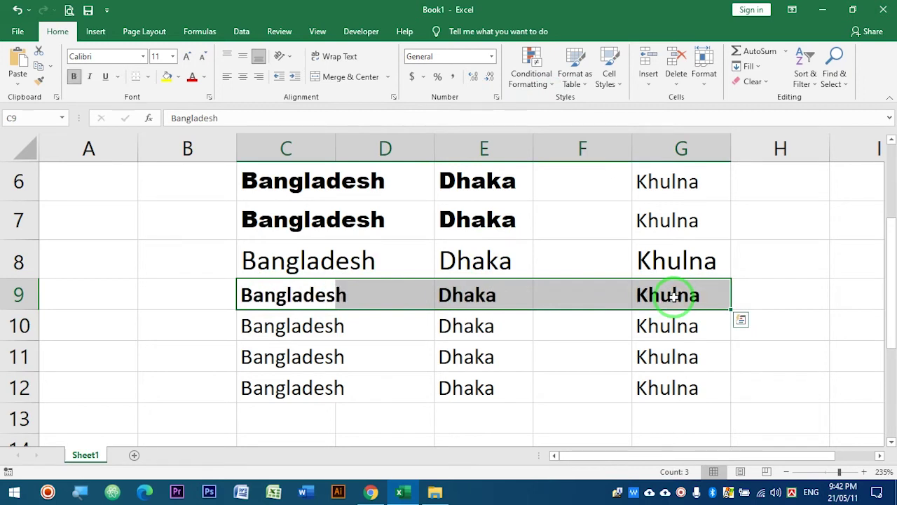
left_click(340, 325)
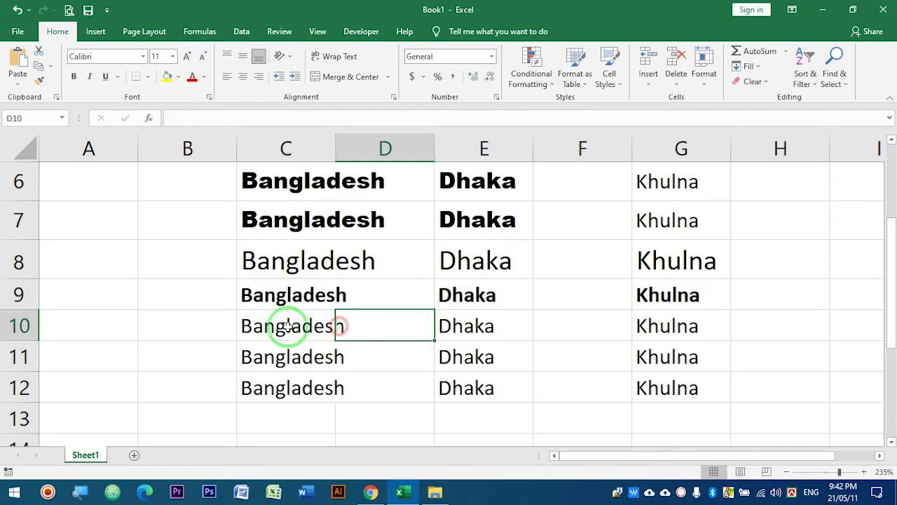
mouse_move(248, 325)
left_mouse_down()
mouse_move(654, 325)
mouse_move(482, 324)
left_mouse_up()
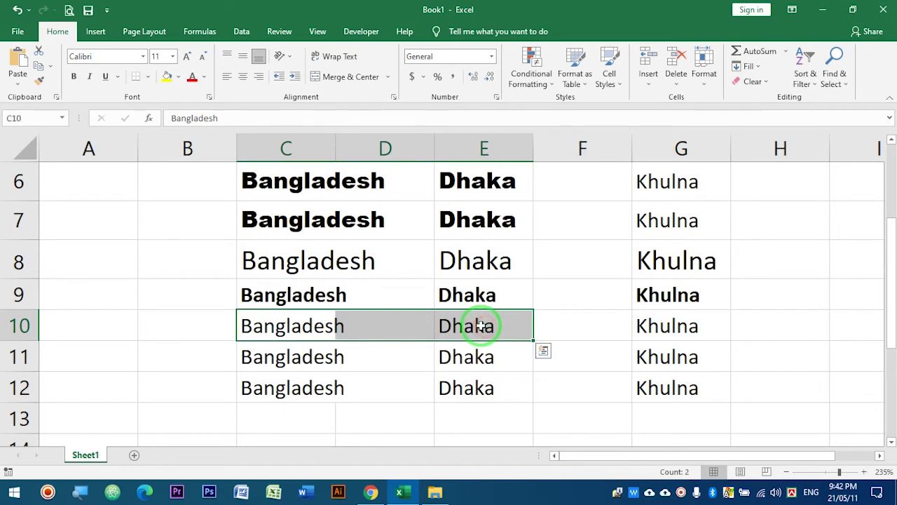
mouse_move(252, 326)
left_mouse_down()
mouse_move(338, 324)
mouse_move(319, 324)
left_mouse_up()
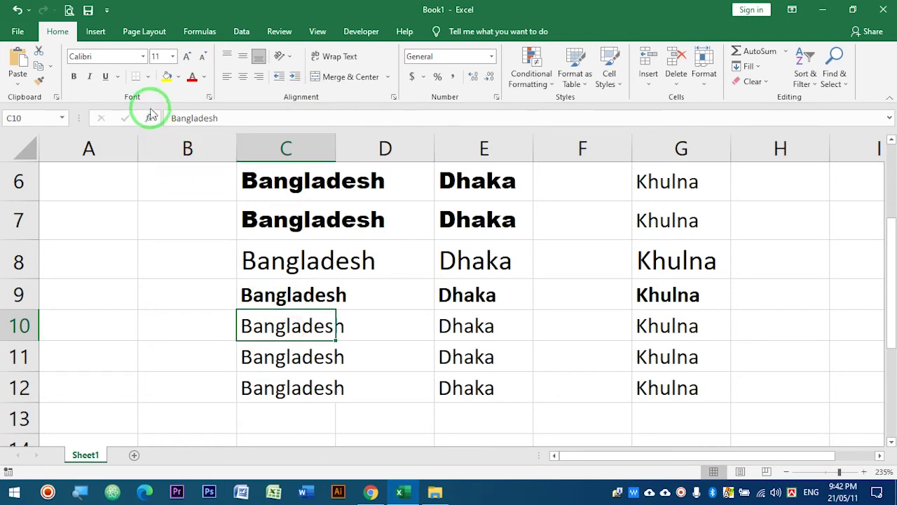
left_click(89, 78)
left_click(89, 77)
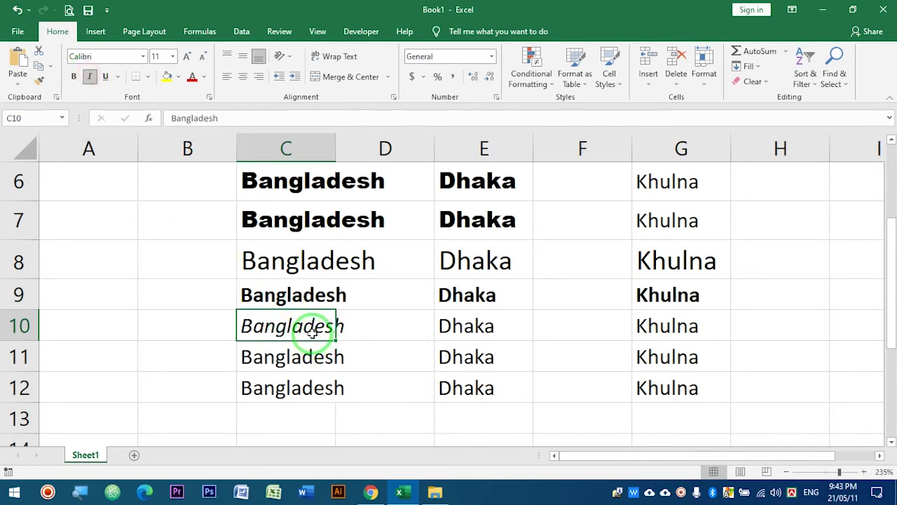
left_click(89, 78)
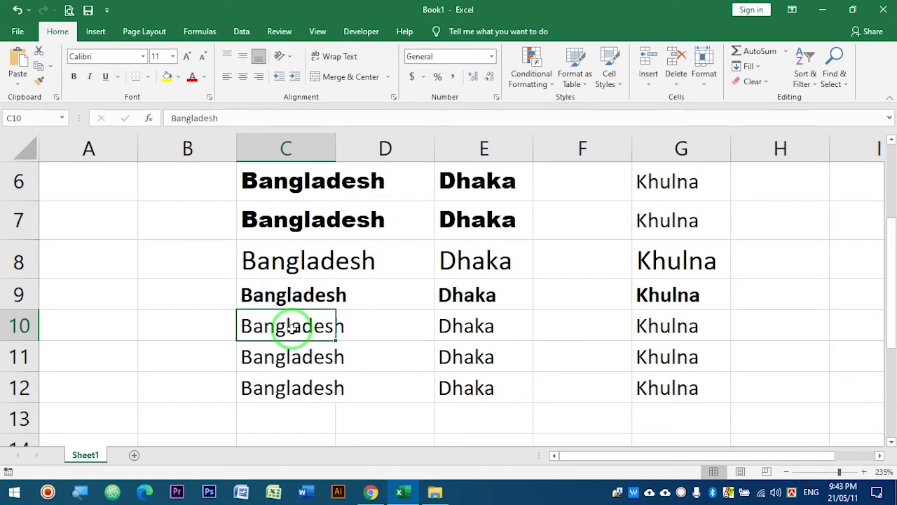
key("ctrl+i")
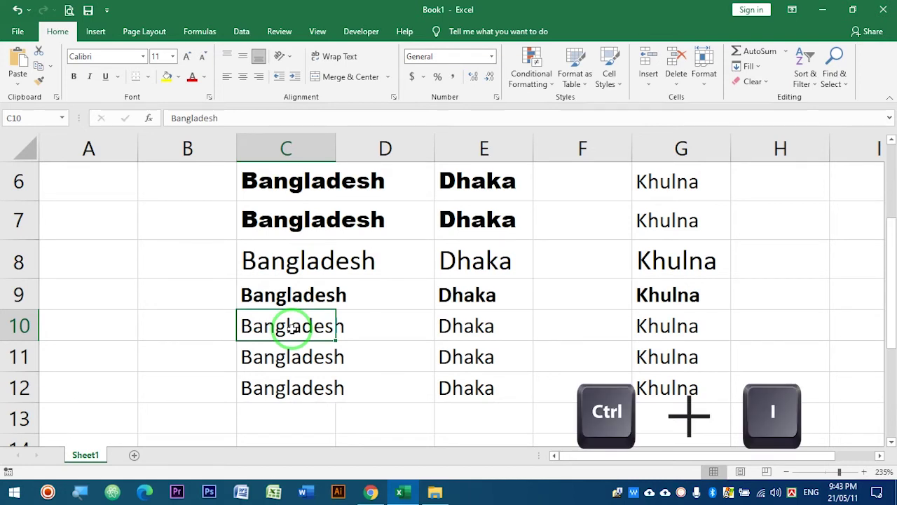
key("ctrl+i")
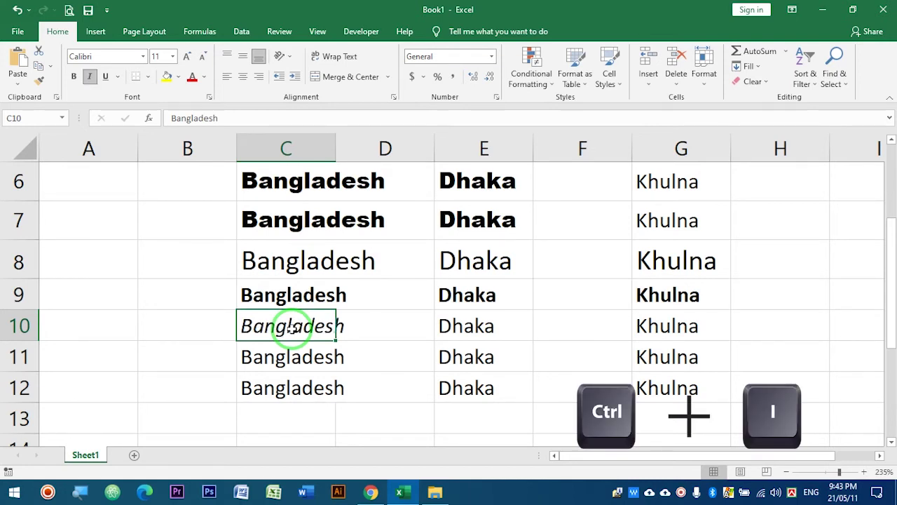
key("ctrl+i")
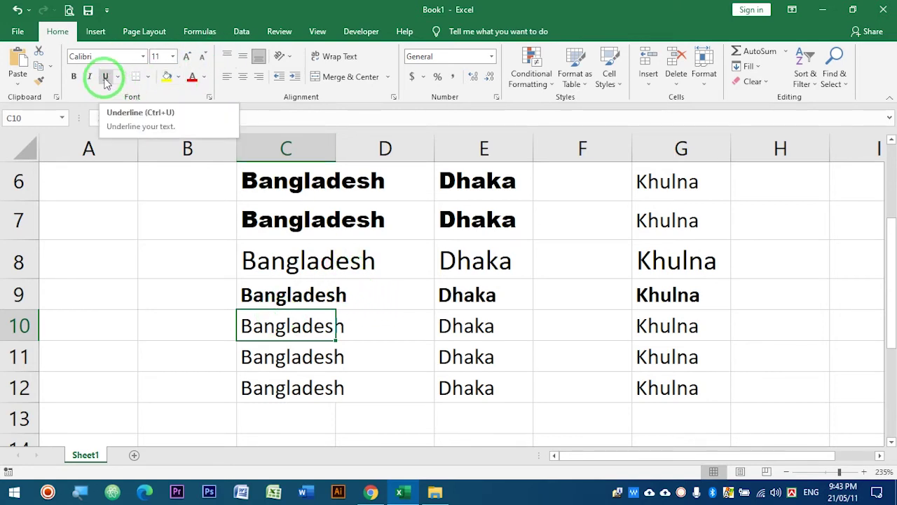
left_click(286, 324)
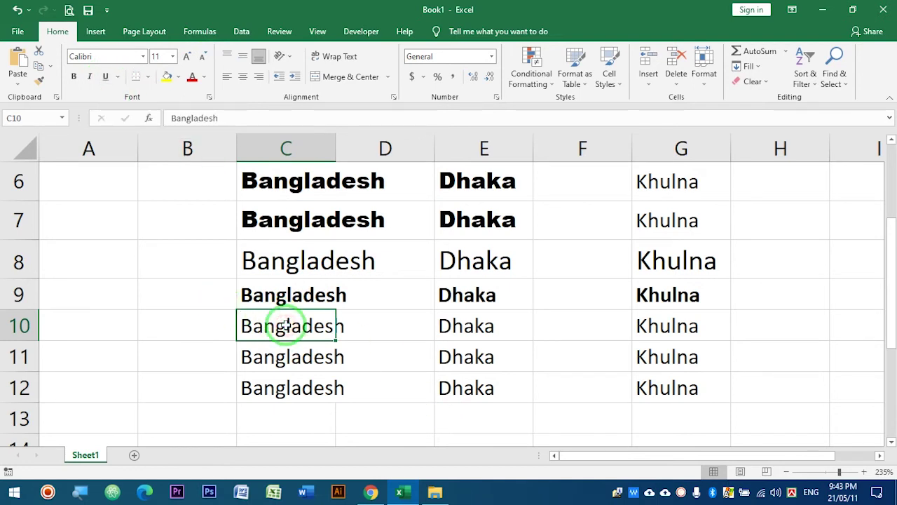
left_click_drag(296, 326, 662, 325)
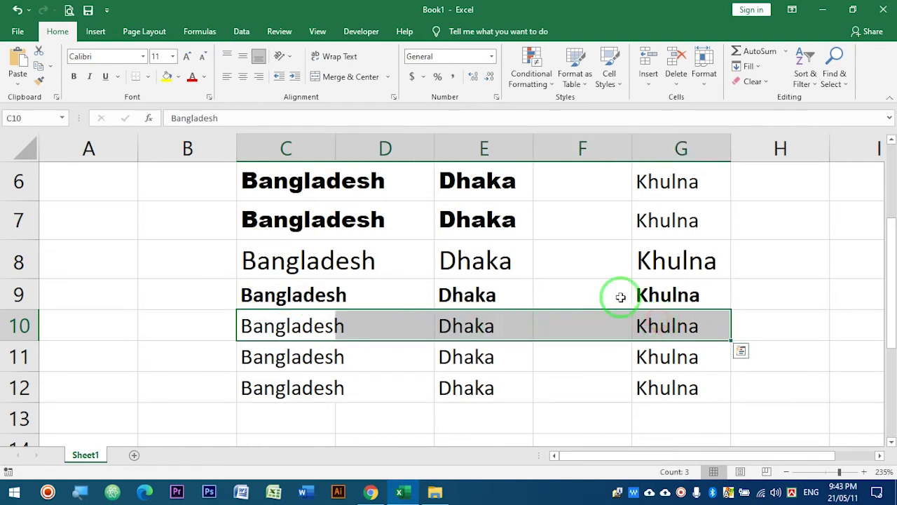
left_click(105, 77)
left_click(467, 393)
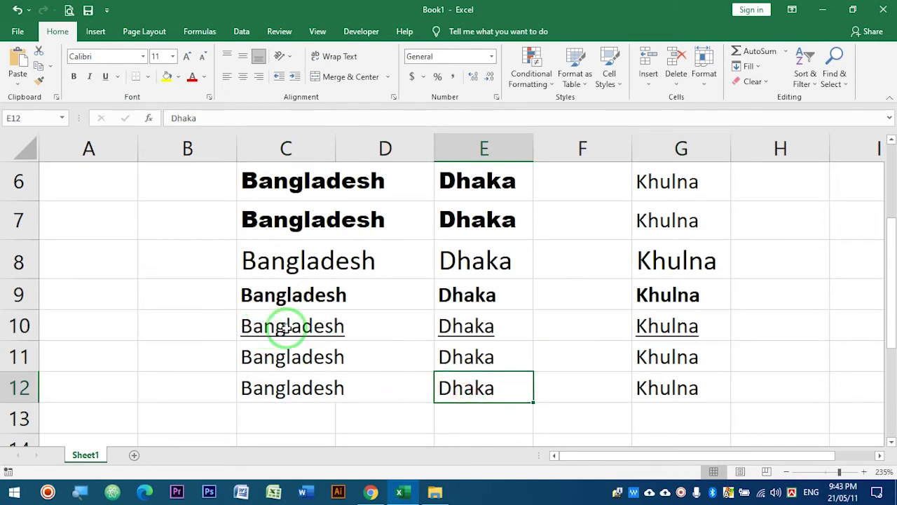
left_click_drag(681, 327, 293, 326)
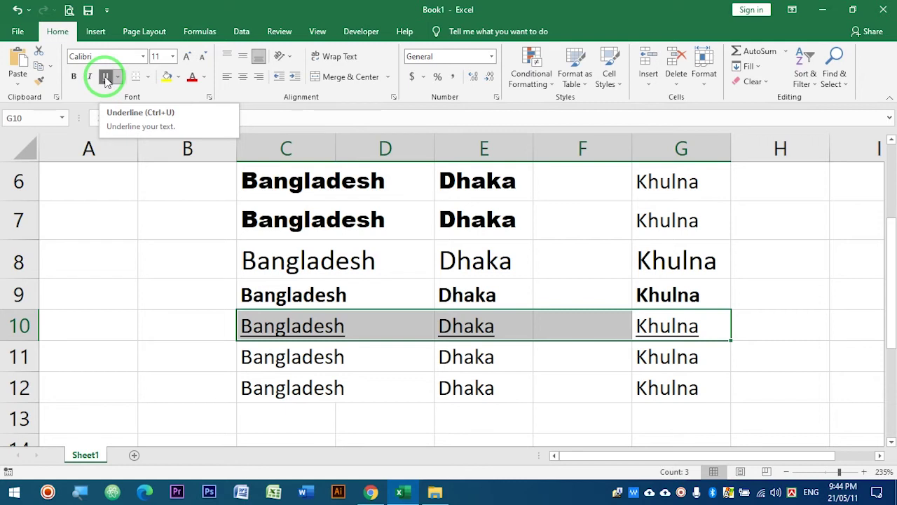
left_click(107, 79)
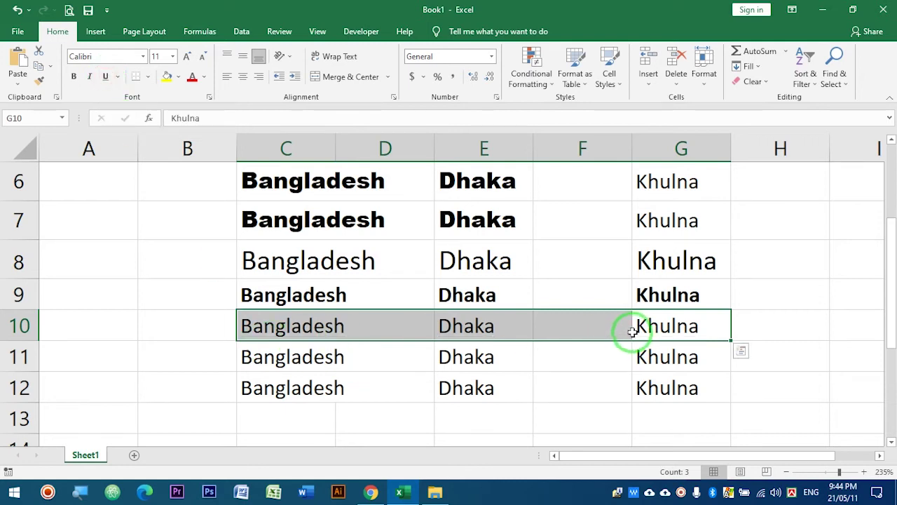
left_click(106, 78)
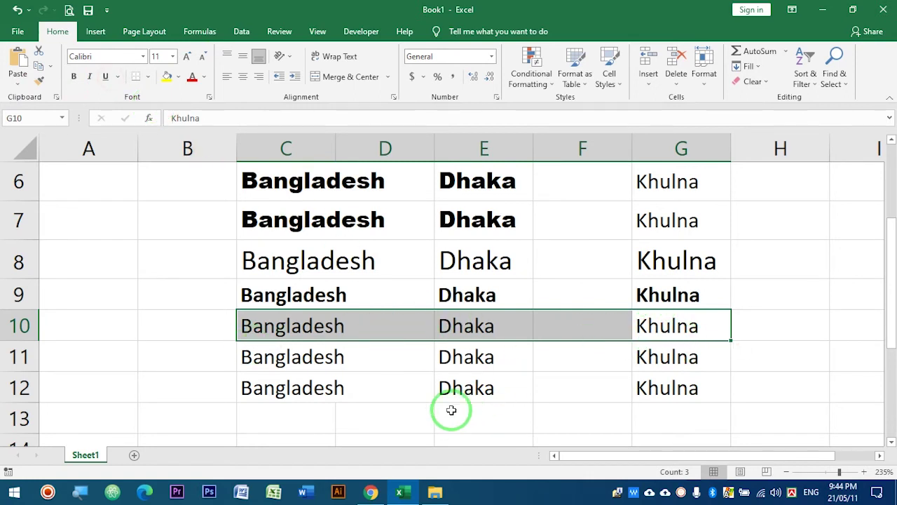
key("ctrl+u")
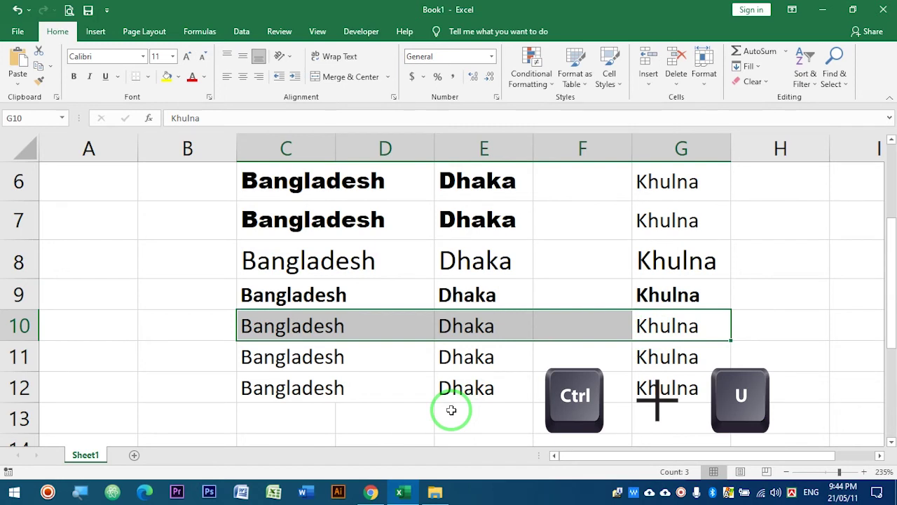
key("ctrl+u")
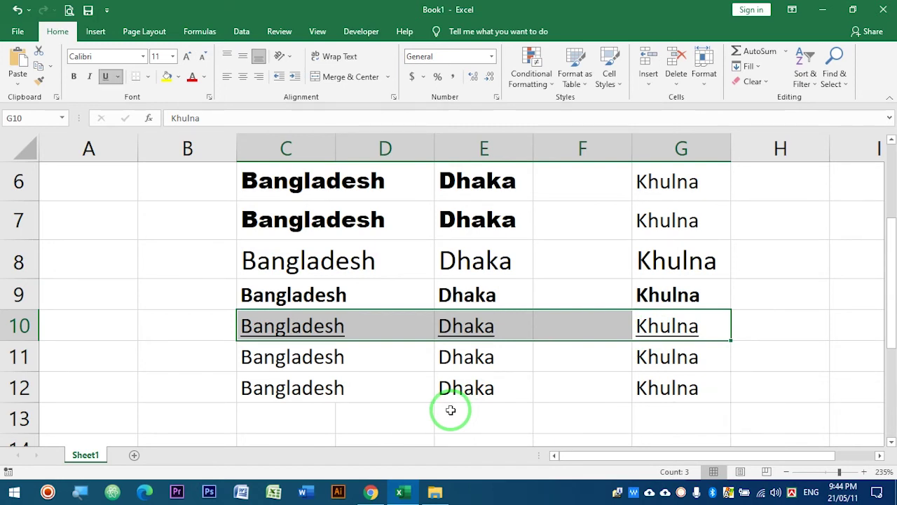
key("ctrl+u")
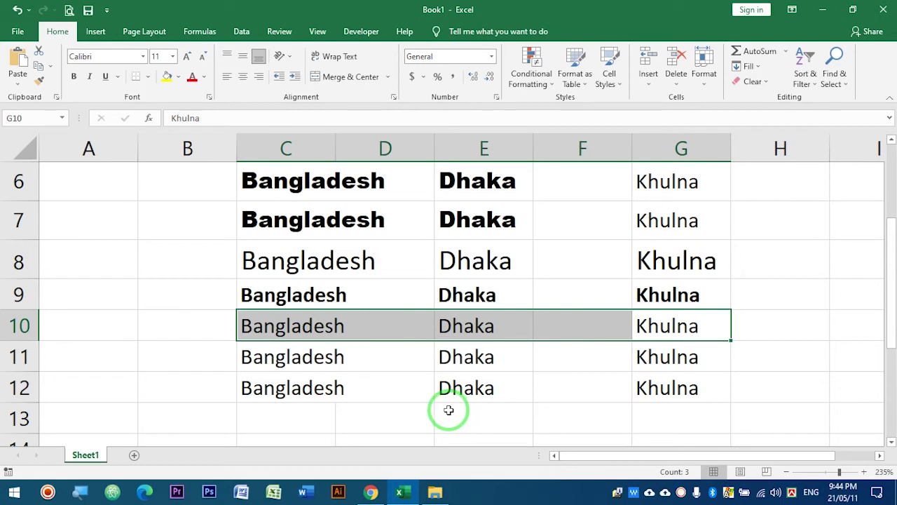
left_click(681, 321)
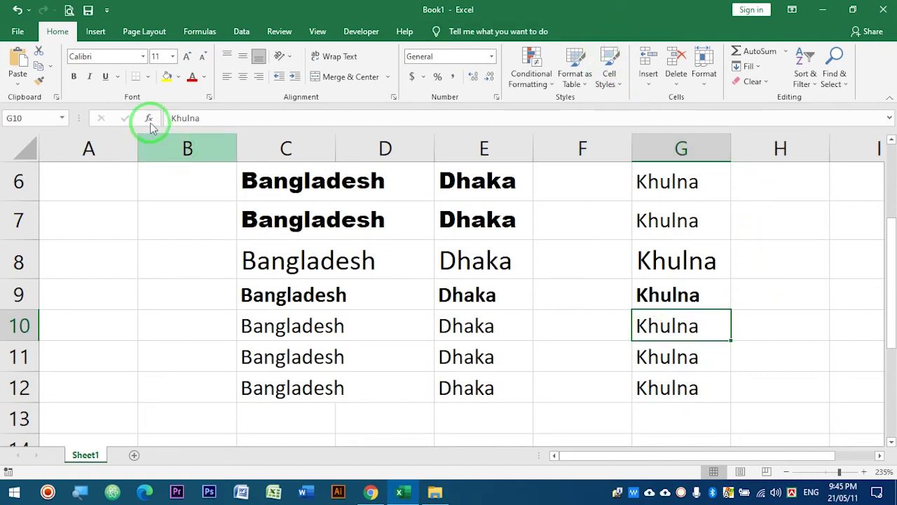
left_click(120, 77)
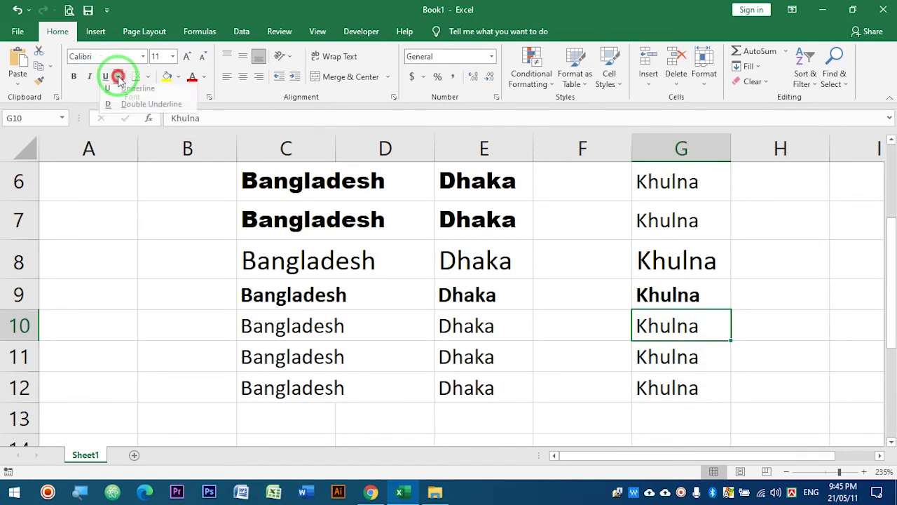
left_click(152, 110)
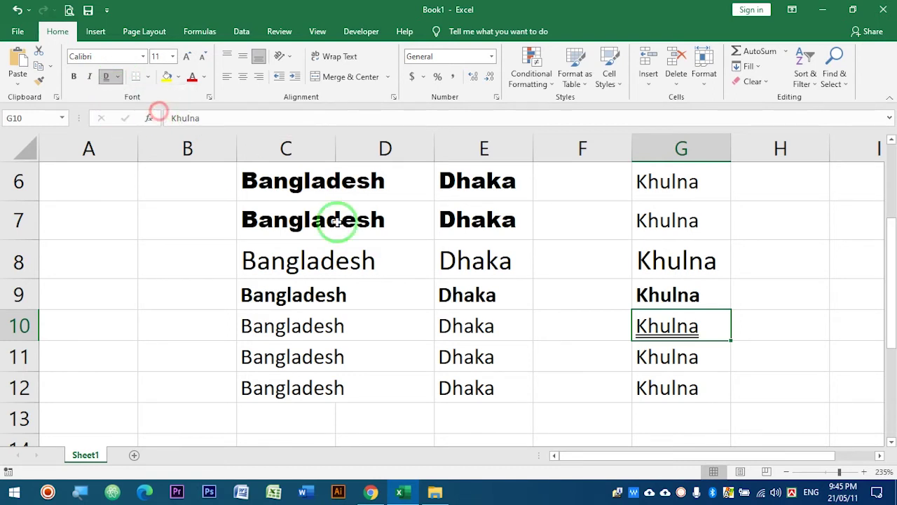
left_click(683, 354)
left_click(704, 328)
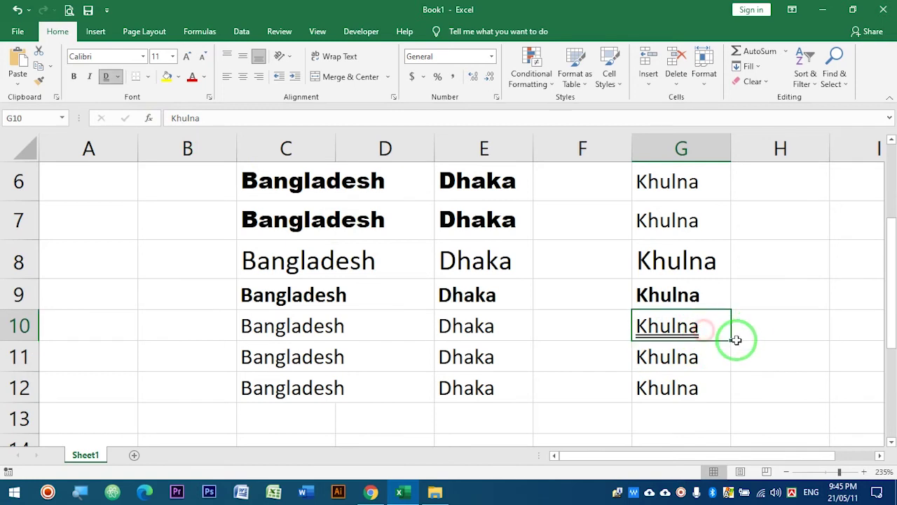
left_click(752, 336)
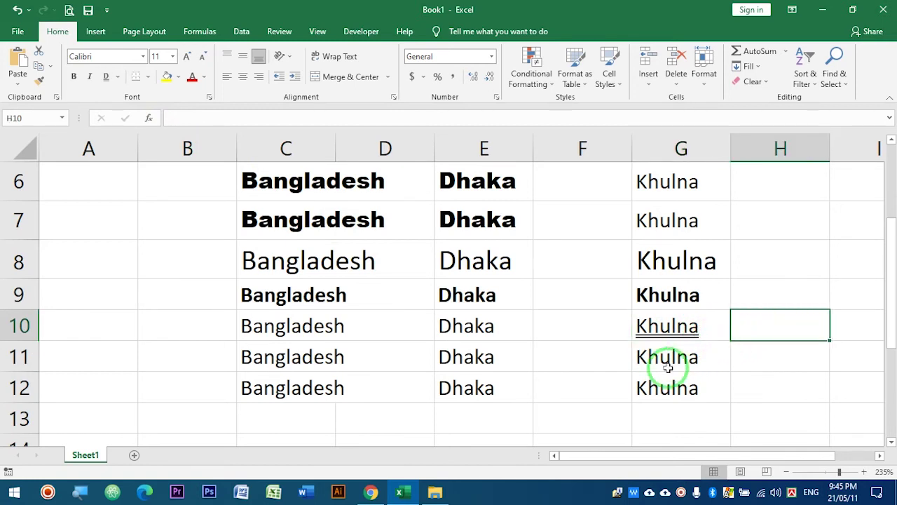
left_click(652, 326)
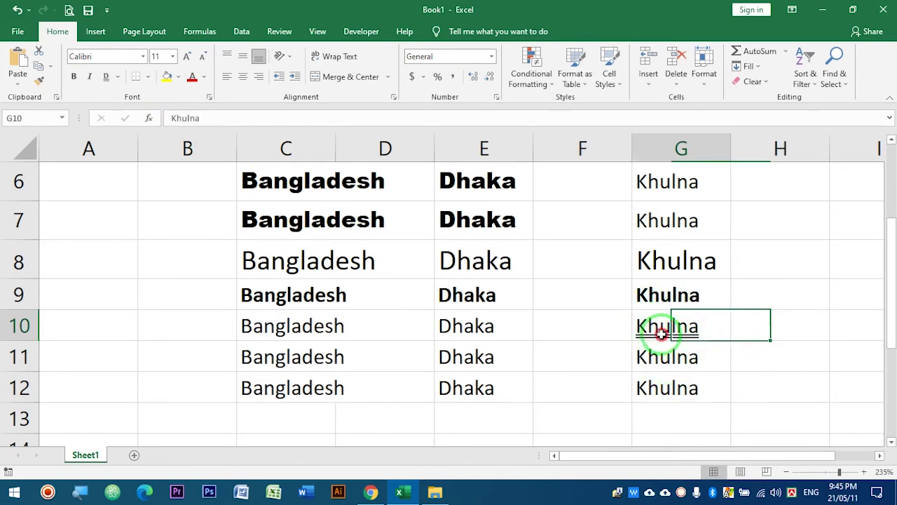
left_click(106, 77)
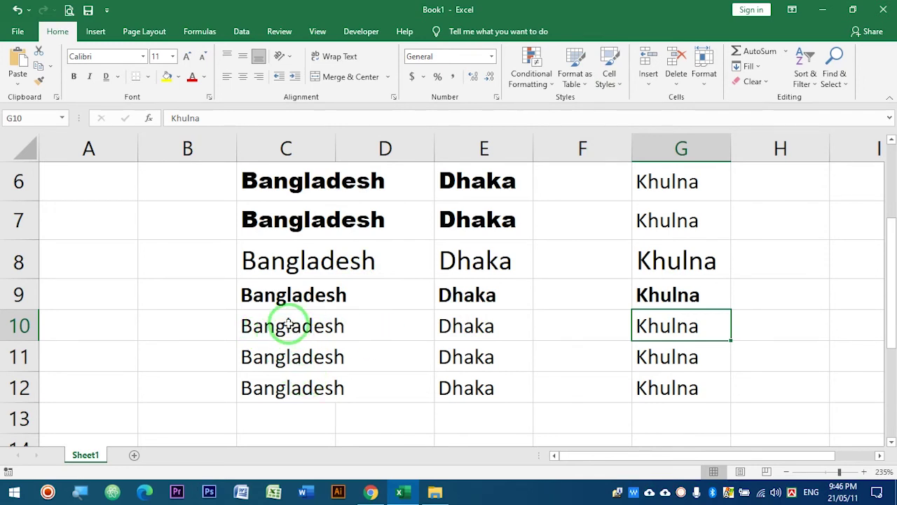
left_click_drag(280, 357, 497, 363)
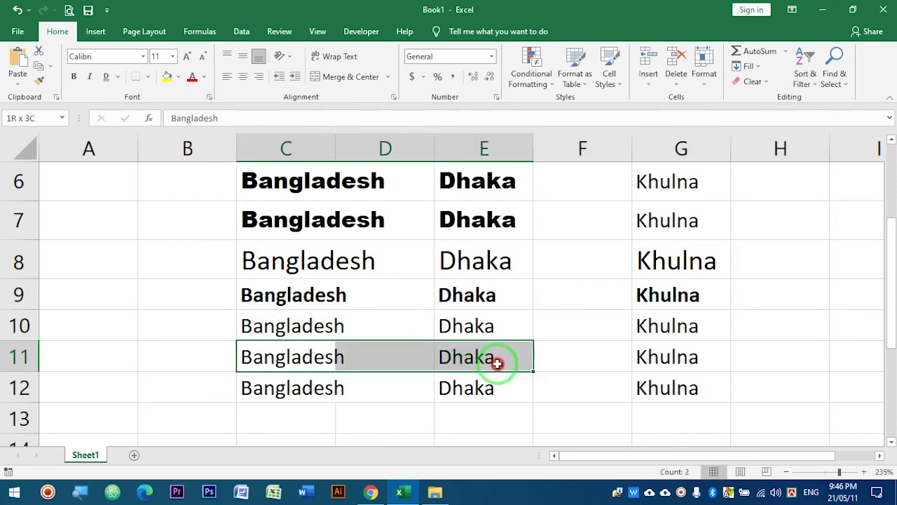
- Select the Bangladesh and Dhaka cells in row 11 and colour their text red
left_click_drag(281, 356, 483, 357)
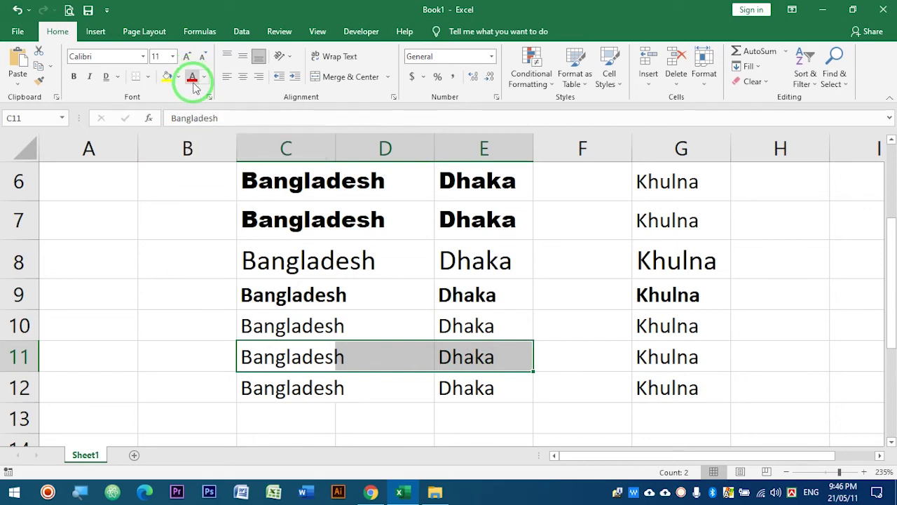
key("ctrl+q")
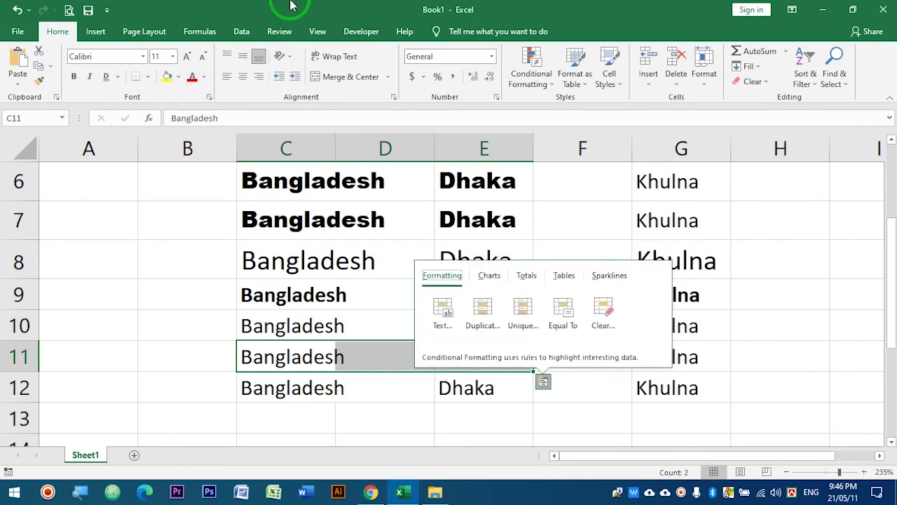
key("Escape")
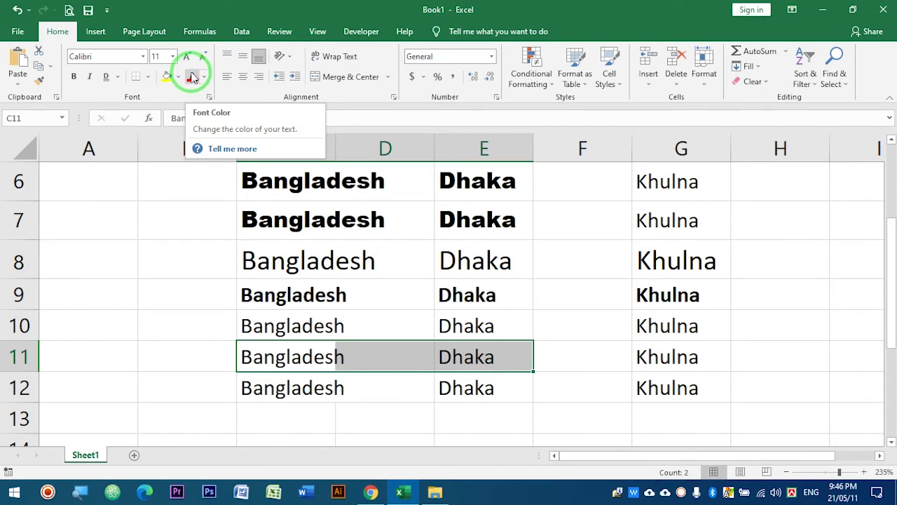
left_click(192, 77)
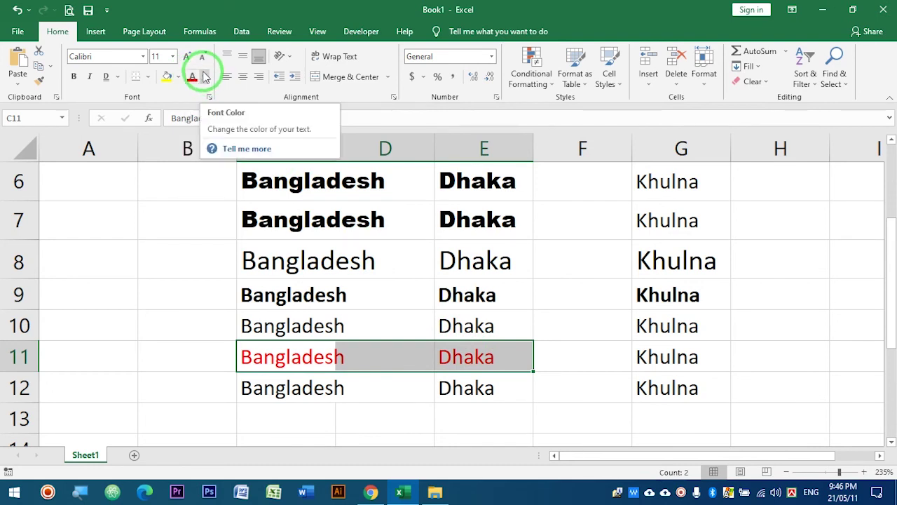
left_click(191, 78)
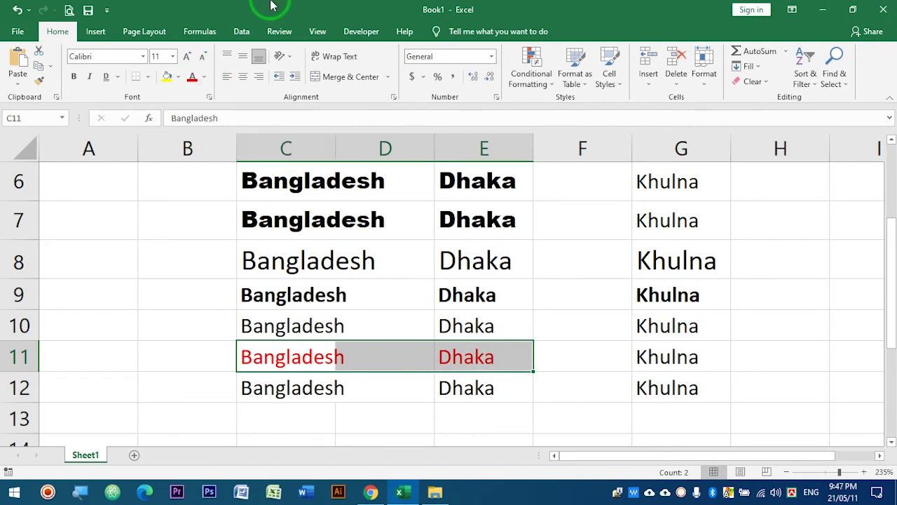
- Change the row 11 Bangladesh and Dhaka font colour to green
left_click(204, 77)
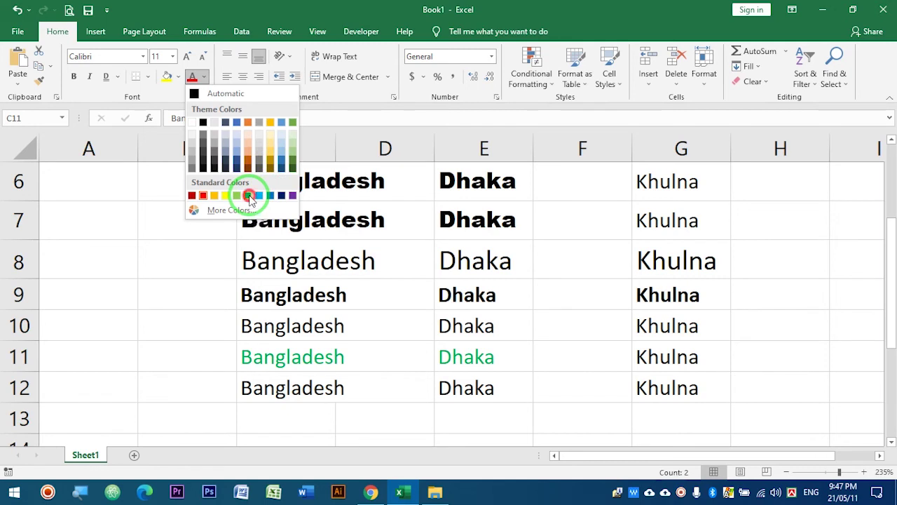
left_click(249, 195)
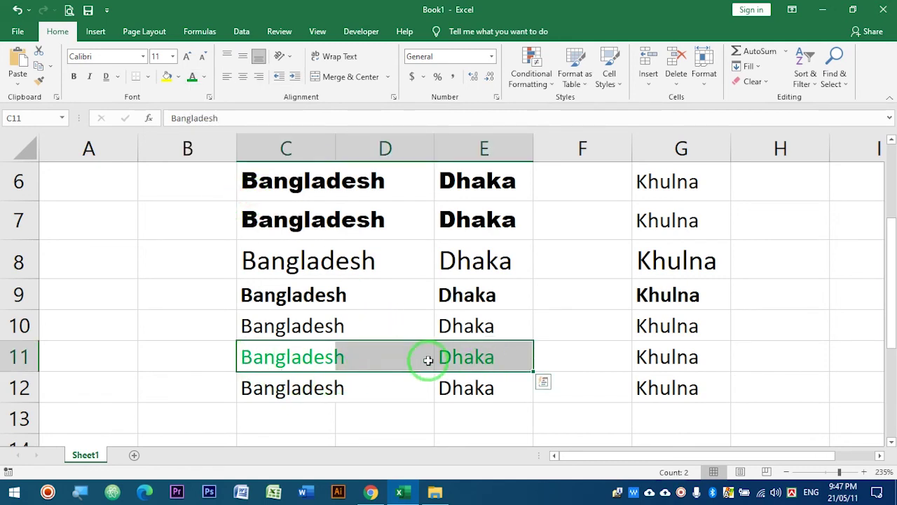
left_click(205, 77)
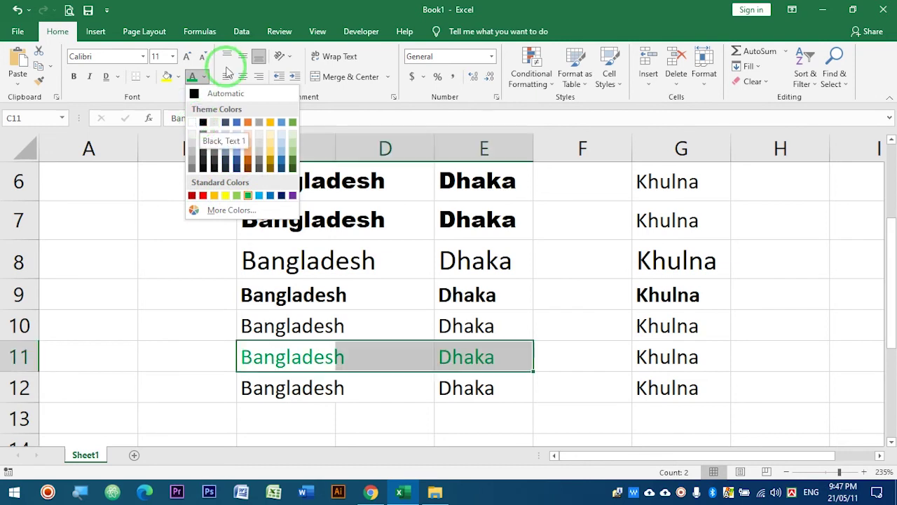
left_click(315, 9)
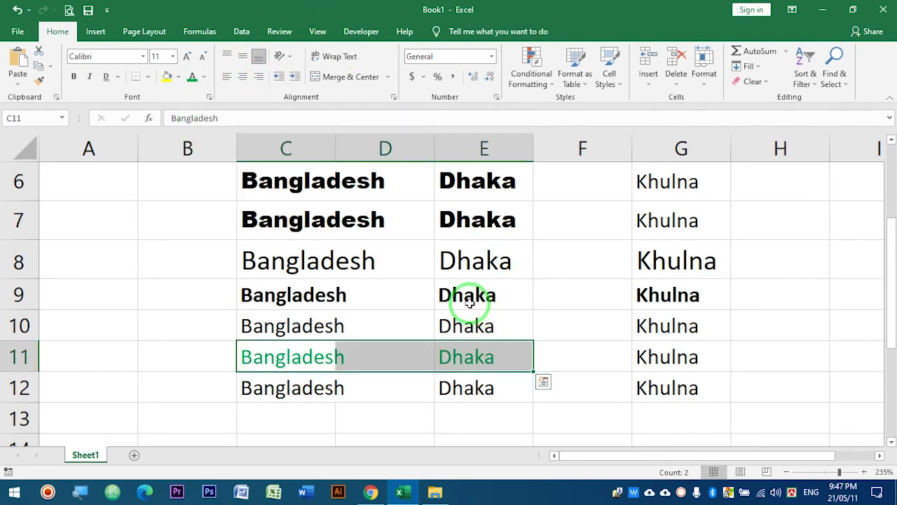
key("ctrl+q")
left_click(307, 9)
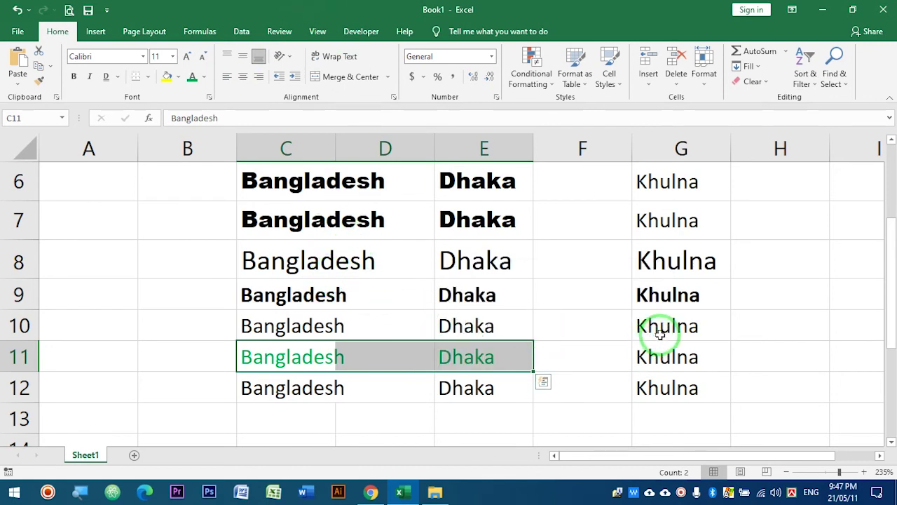
left_click_drag(248, 386, 477, 383)
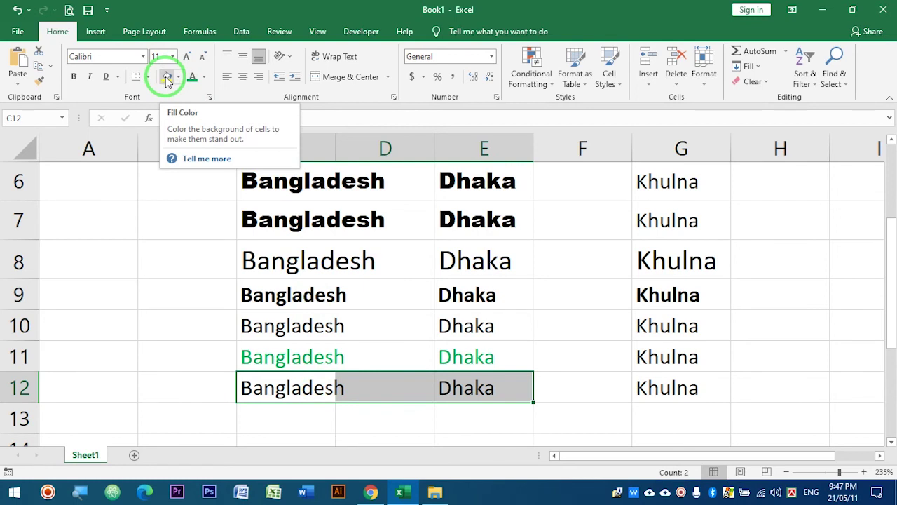
- Fill row 12's Bangladesh and Dhaka cells yellow, then reselect them
key("ctrl+q")
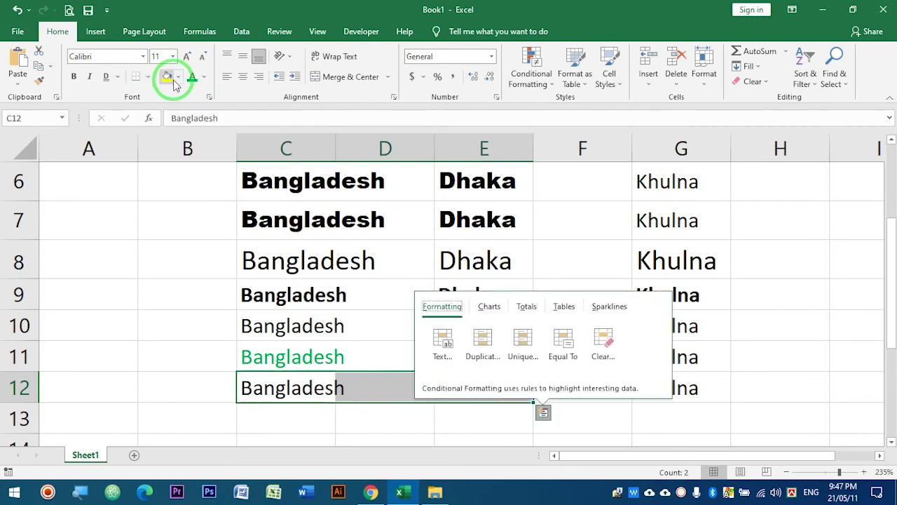
left_click(167, 78)
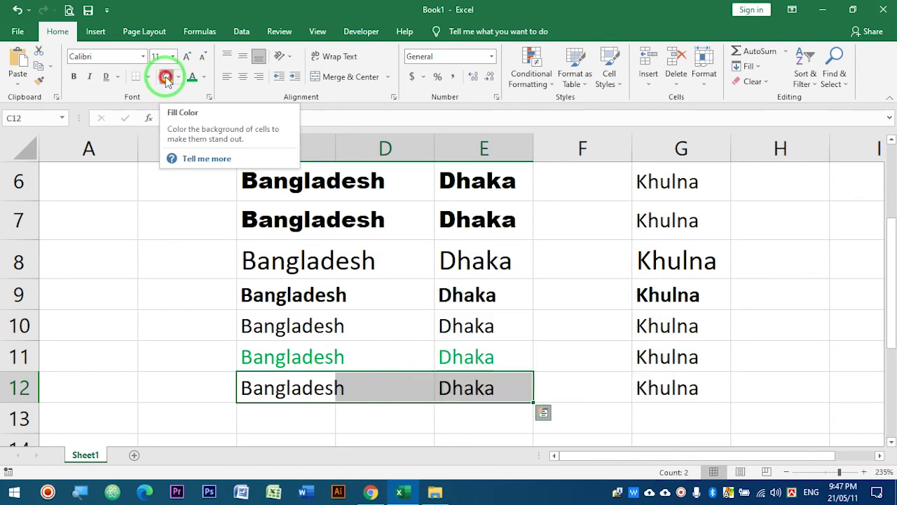
left_click(167, 78)
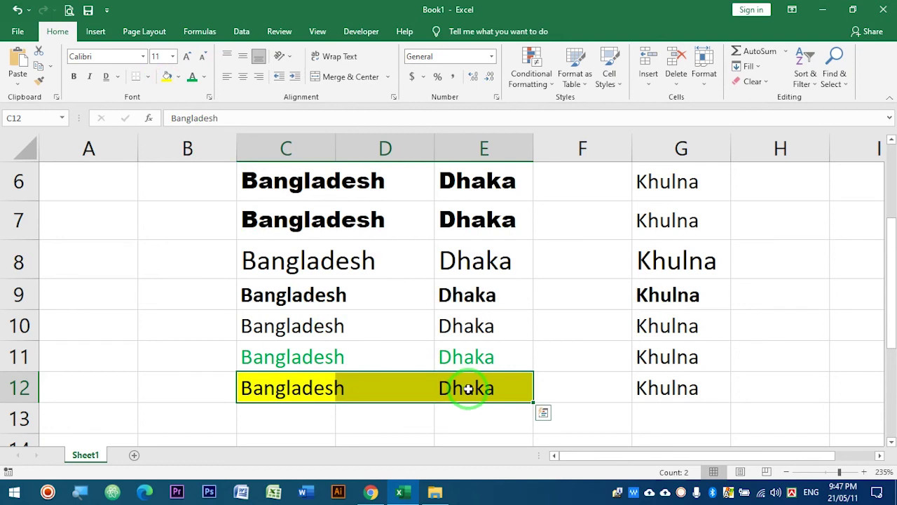
left_click(350, 392)
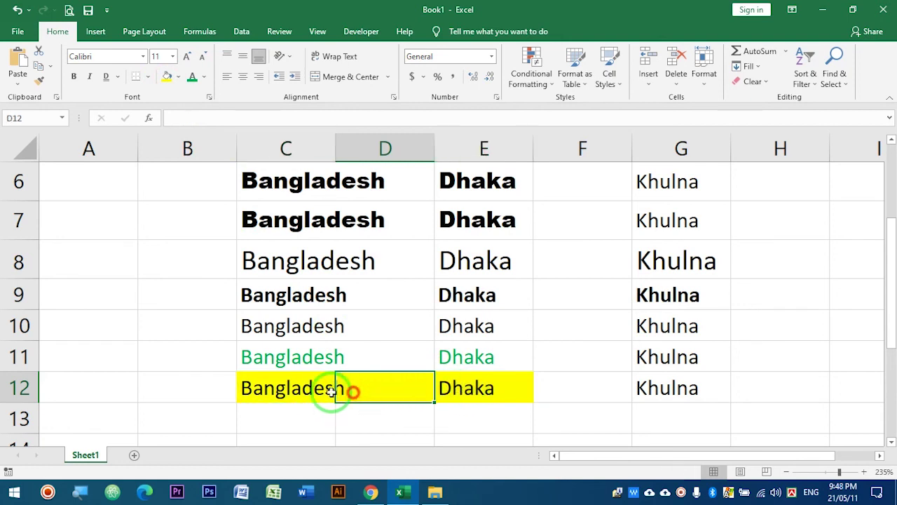
left_click_drag(270, 395, 492, 385)
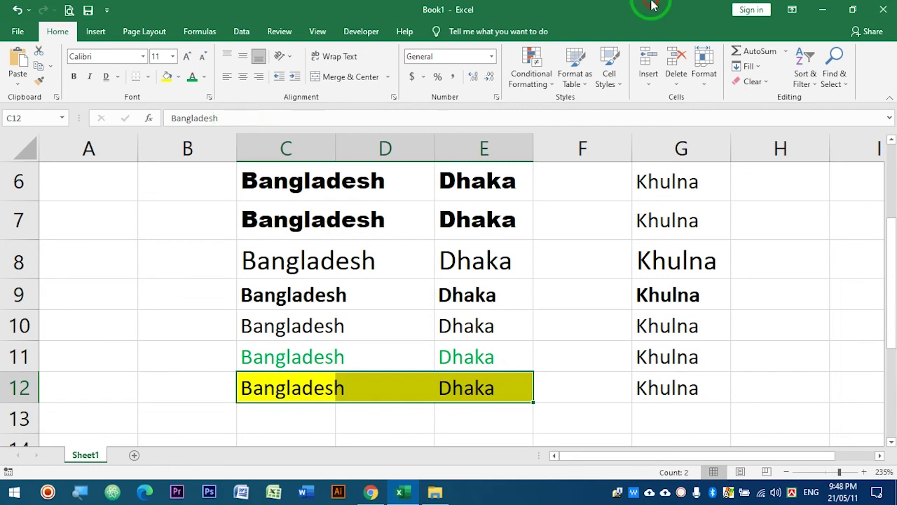
key("ctrl+q")
key("Escape")
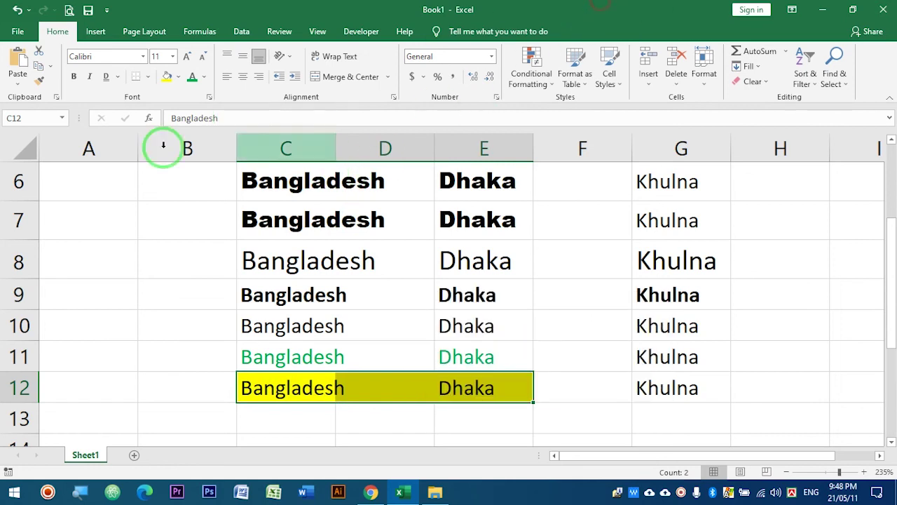
- Switch the row 12 fill to White, Background 1, Darker 25% grey
left_click(180, 78)
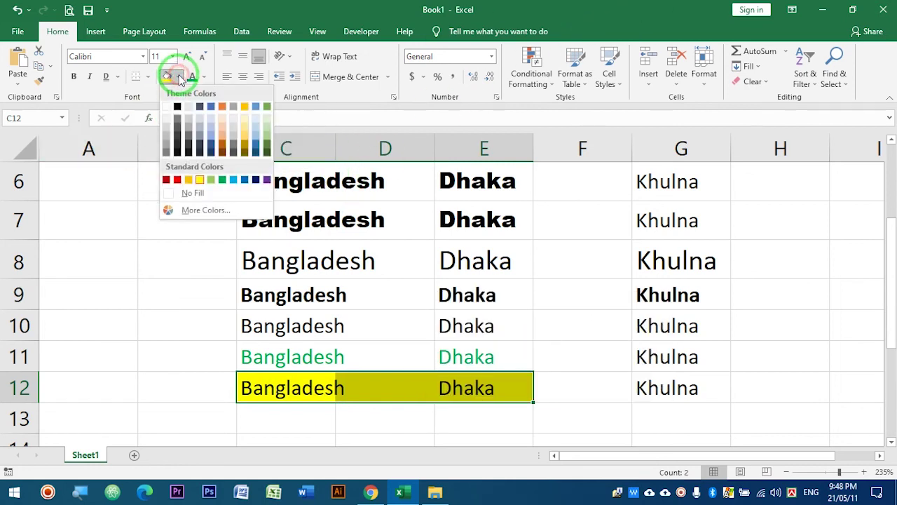
left_click(166, 136)
left_click(456, 417)
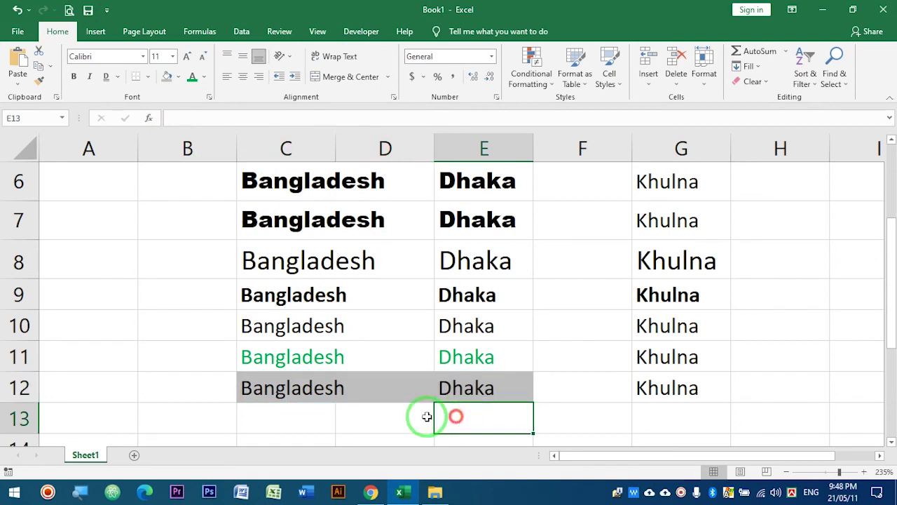
left_click_drag(249, 385, 507, 396)
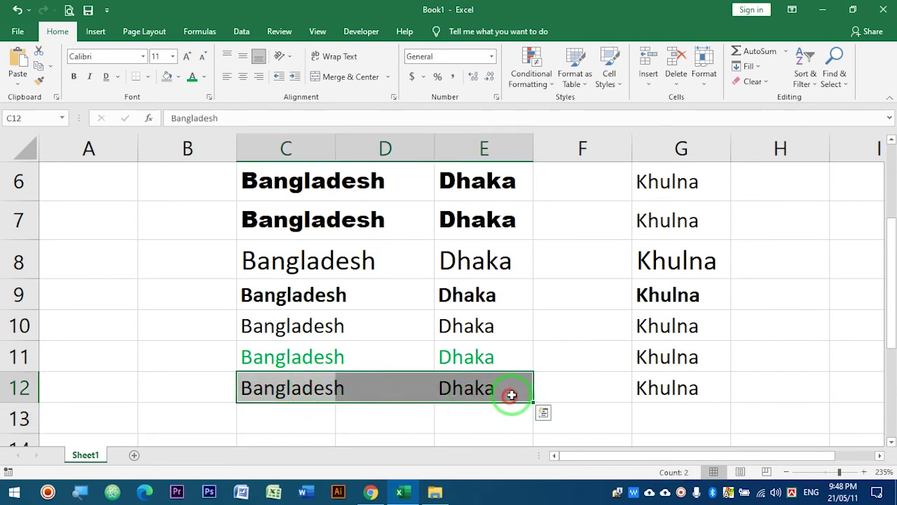
left_click(550, 386)
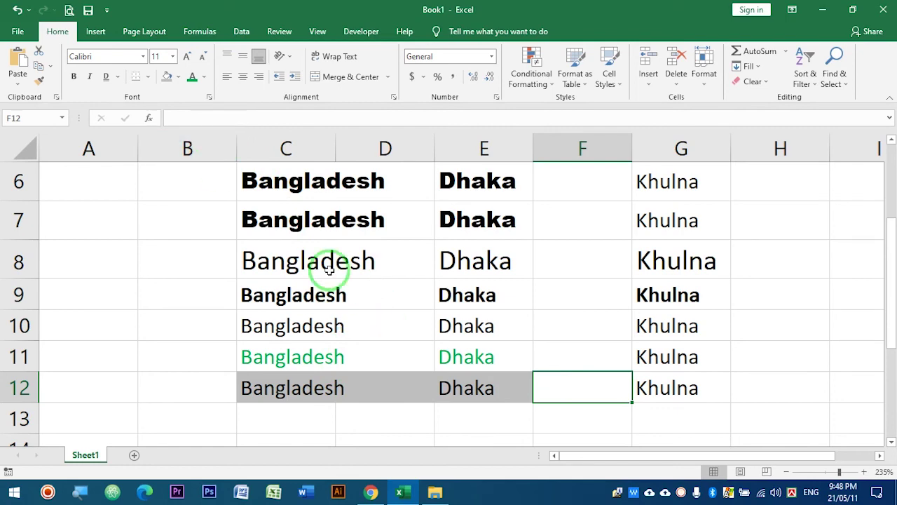
left_click(437, 297)
scroll(415, 316, "up", 1)
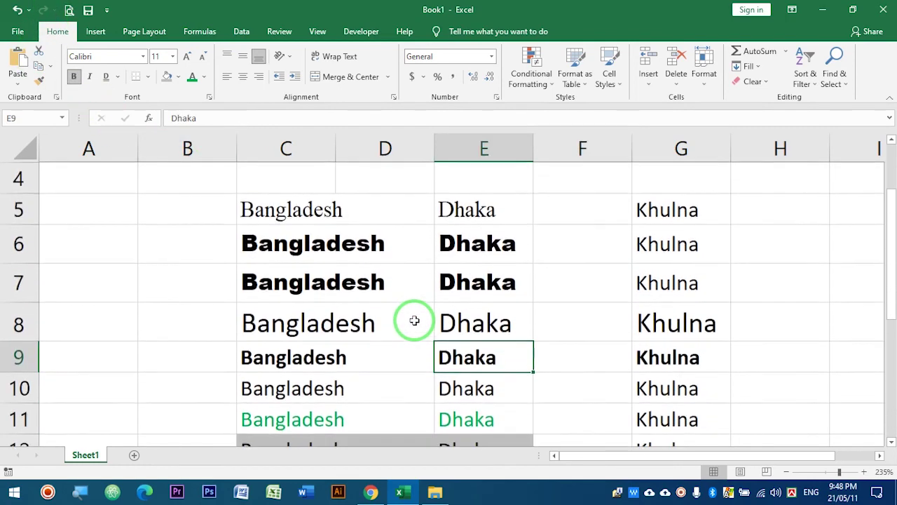
mouse_move(253, 203)
left_mouse_down()
mouse_move(657, 438)
mouse_move(661, 378)
left_mouse_up()
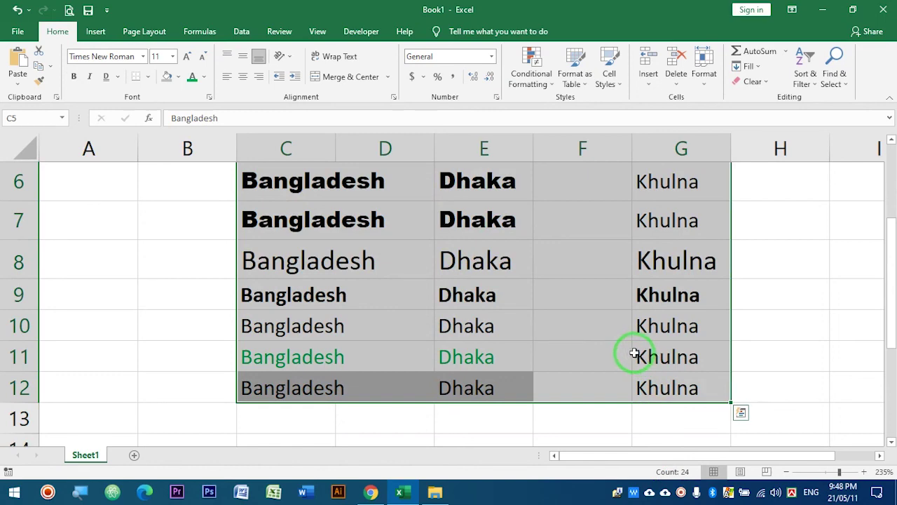
scroll(603, 350, "up", 1)
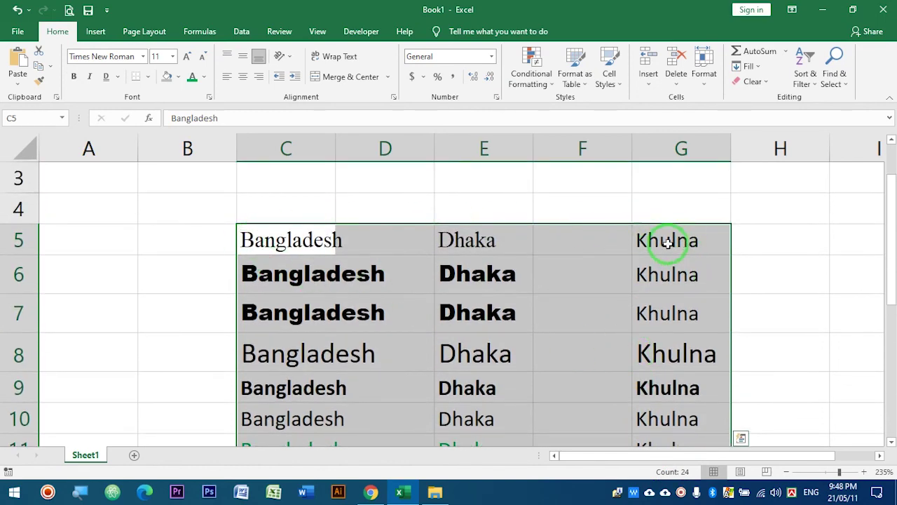
scroll(625, 298, "down", 1)
scroll(625, 298, "up", 1)
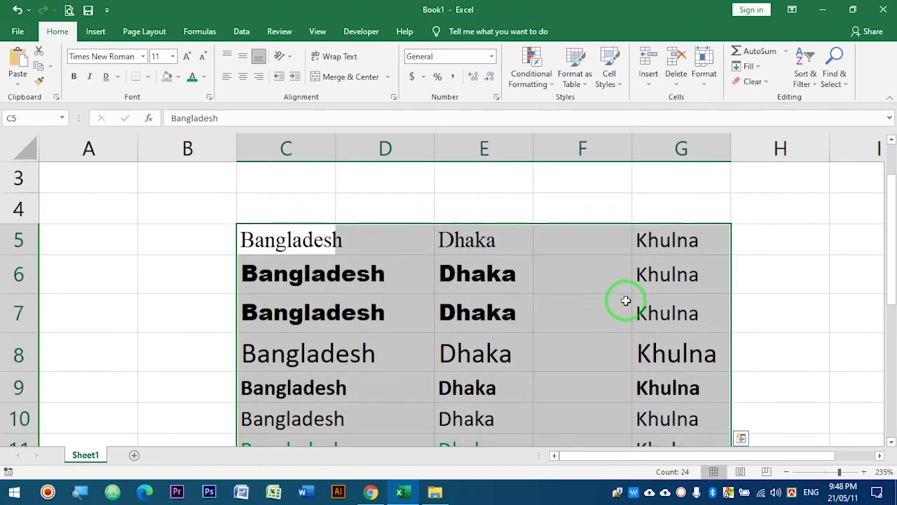
mouse_move(887, 196)
left_mouse_down()
mouse_move(891, 231)
mouse_move(890, 216)
left_mouse_up()
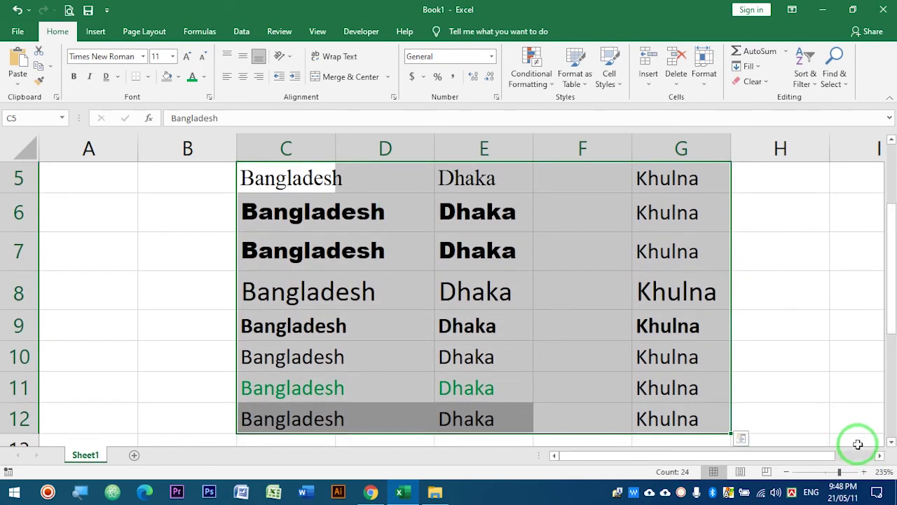
left_click(787, 472)
left_click(786, 472)
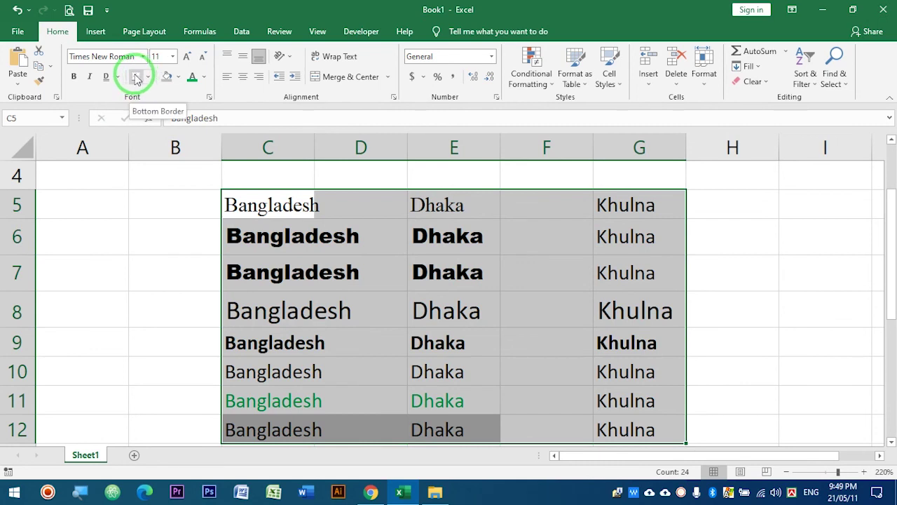
- Apply All Borders to every cell in the block C5:G12
left_click(137, 79)
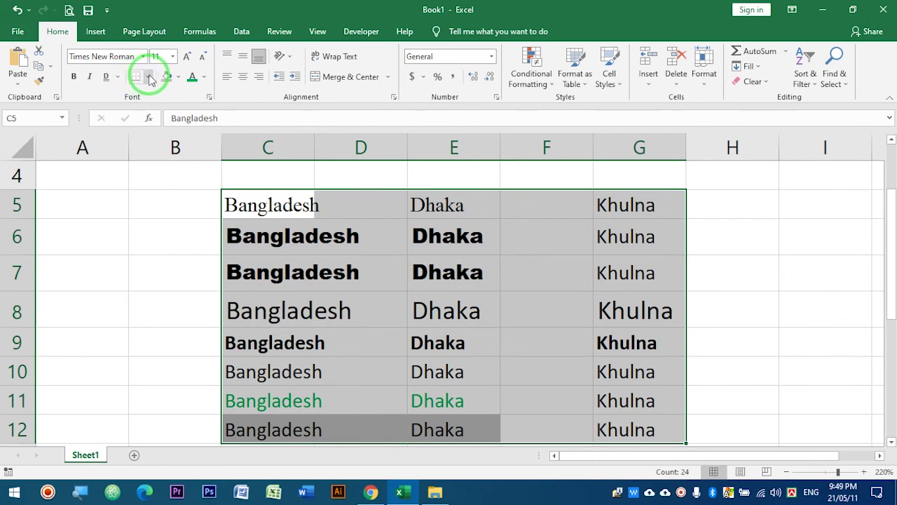
left_click(150, 77)
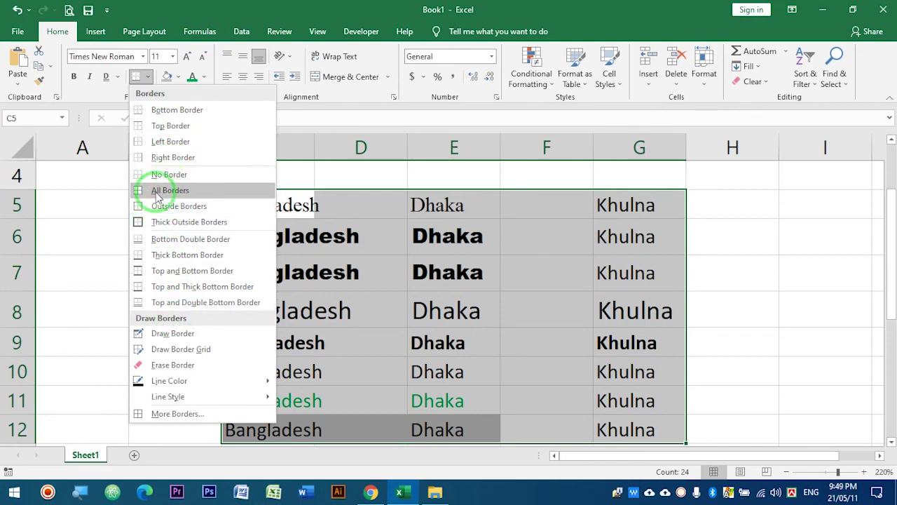
left_click(168, 190)
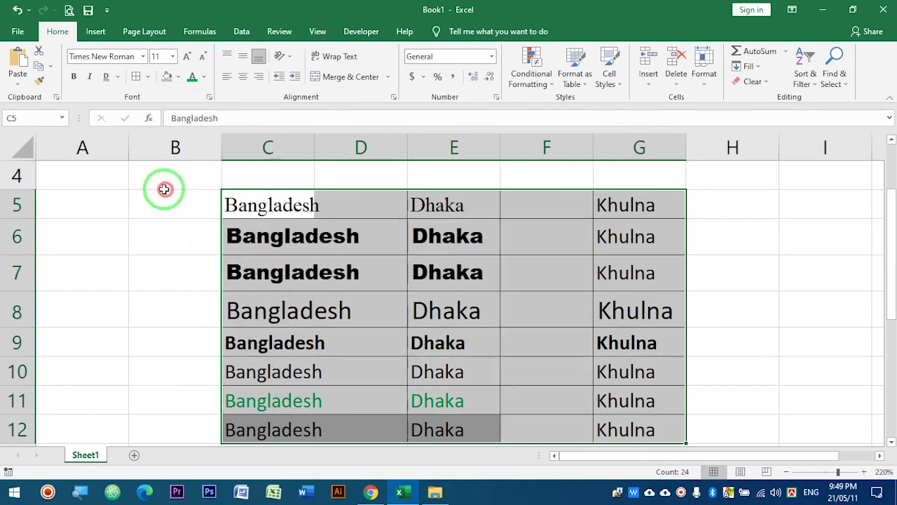
left_click(750, 294)
- Reselect the block from C5 to G12
left_click_drag(236, 201, 635, 427)
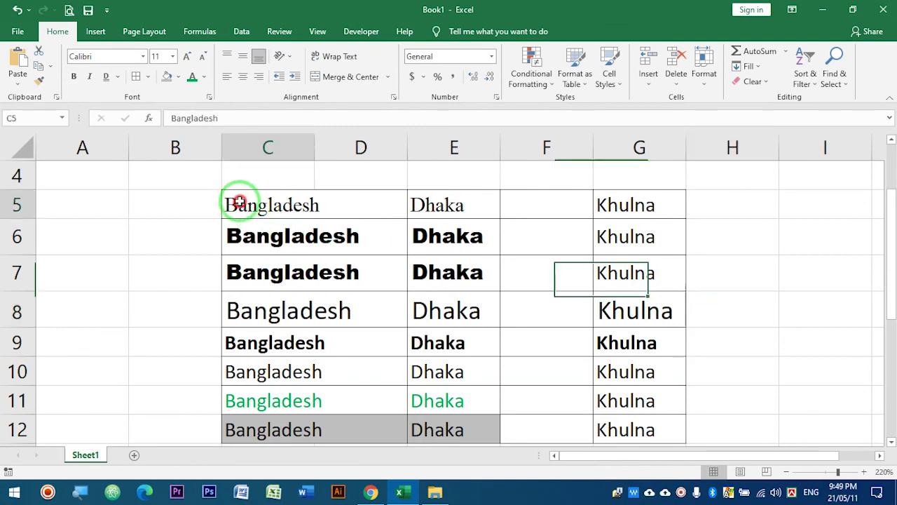
left_click(710, 373)
left_click(279, 203)
left_click_drag(280, 203, 633, 424)
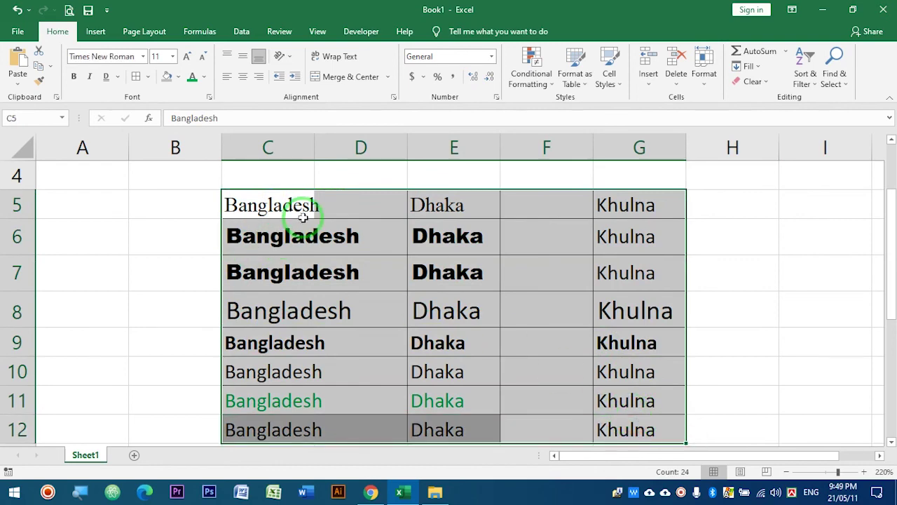
- Set No Border on C5:G12, then reselect the block
left_click(149, 77)
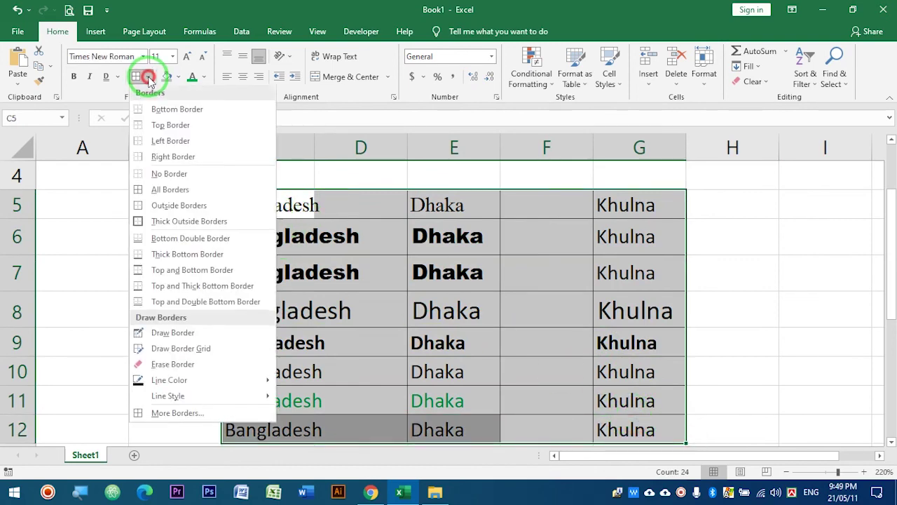
left_click(169, 176)
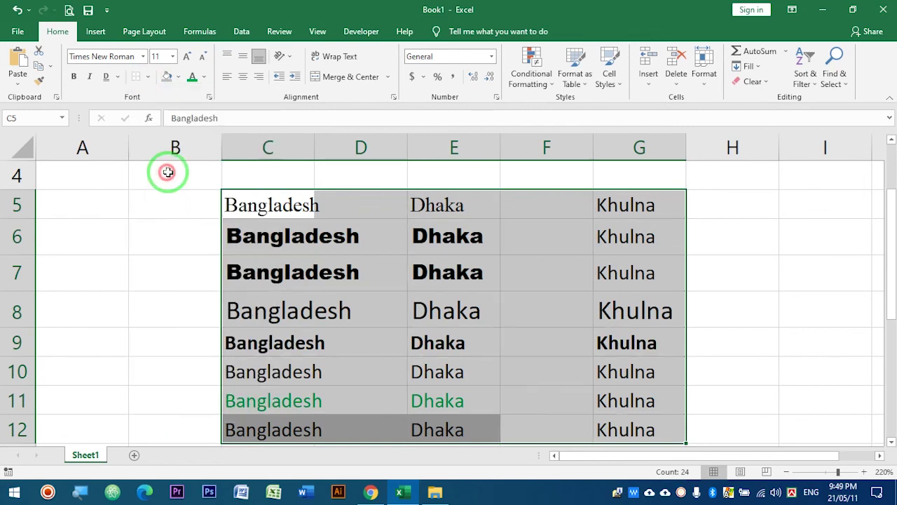
left_click(730, 272)
mouse_move(245, 206)
left_mouse_down()
mouse_move(592, 357)
mouse_move(624, 424)
left_mouse_up()
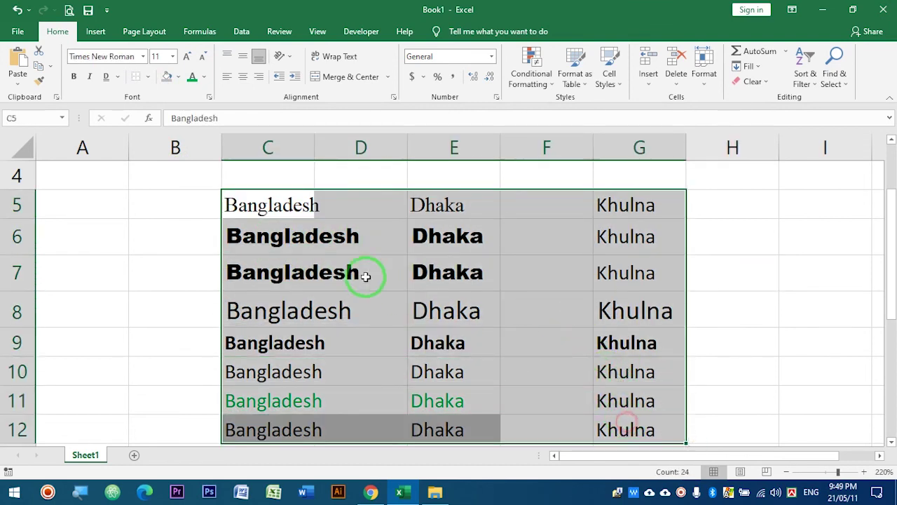